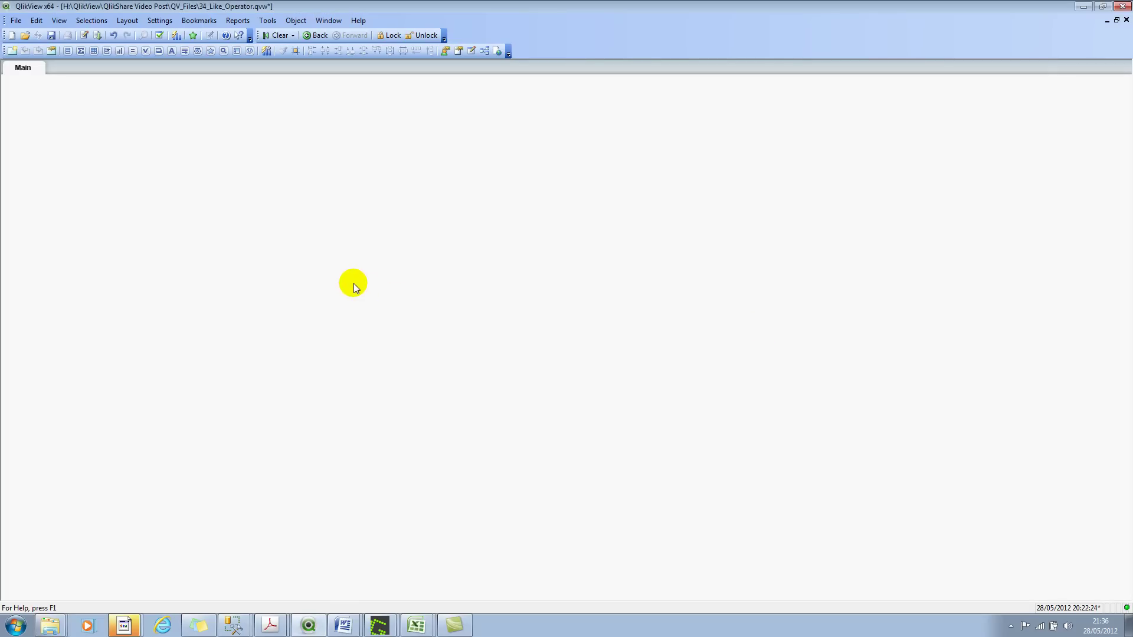
# Reload the load script to pull the WorldCup Excel cricket fields into the document
pyautogui.hotkey('ctrl', 'e')
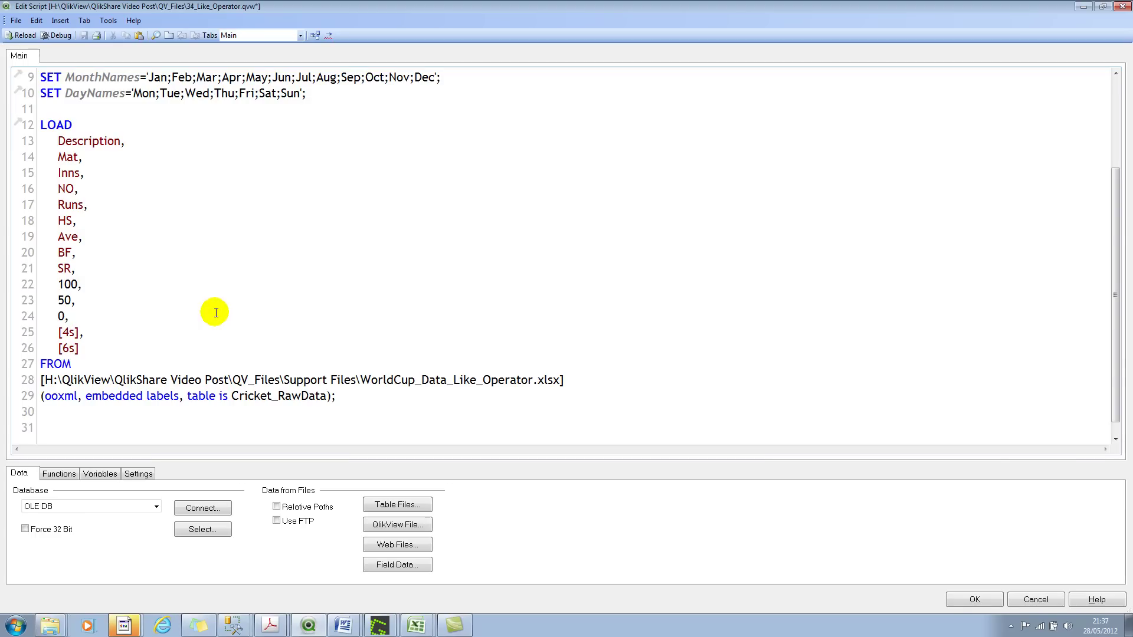
pyautogui.click(21, 36)
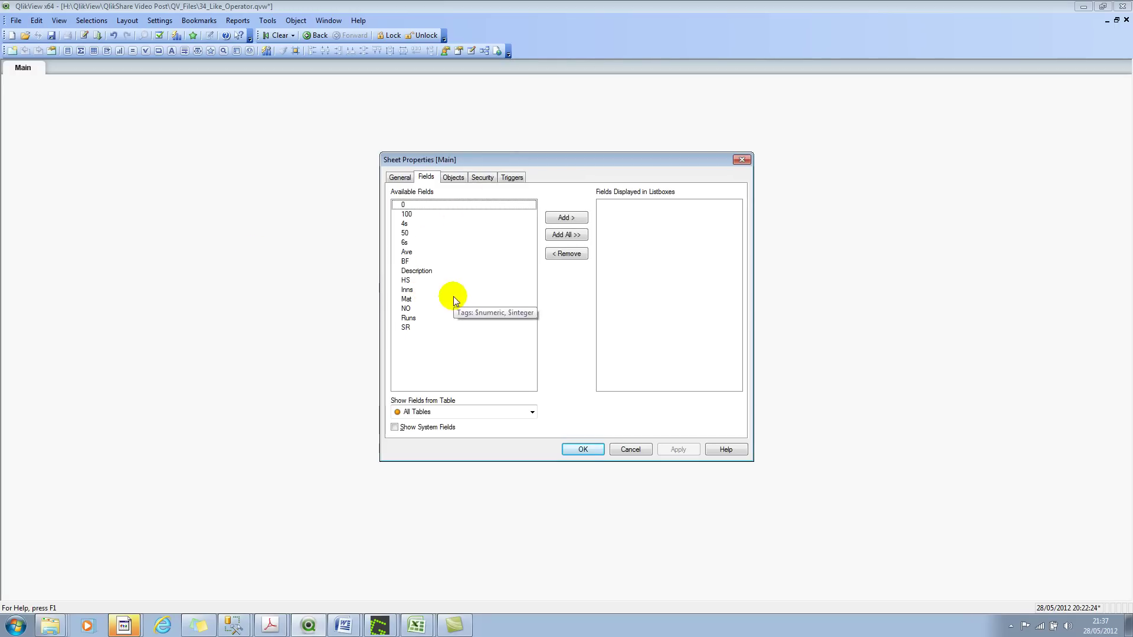
# Add a Description list box, clear its selection, and place it widened at the sheet's top-left
pyautogui.click(430, 271)
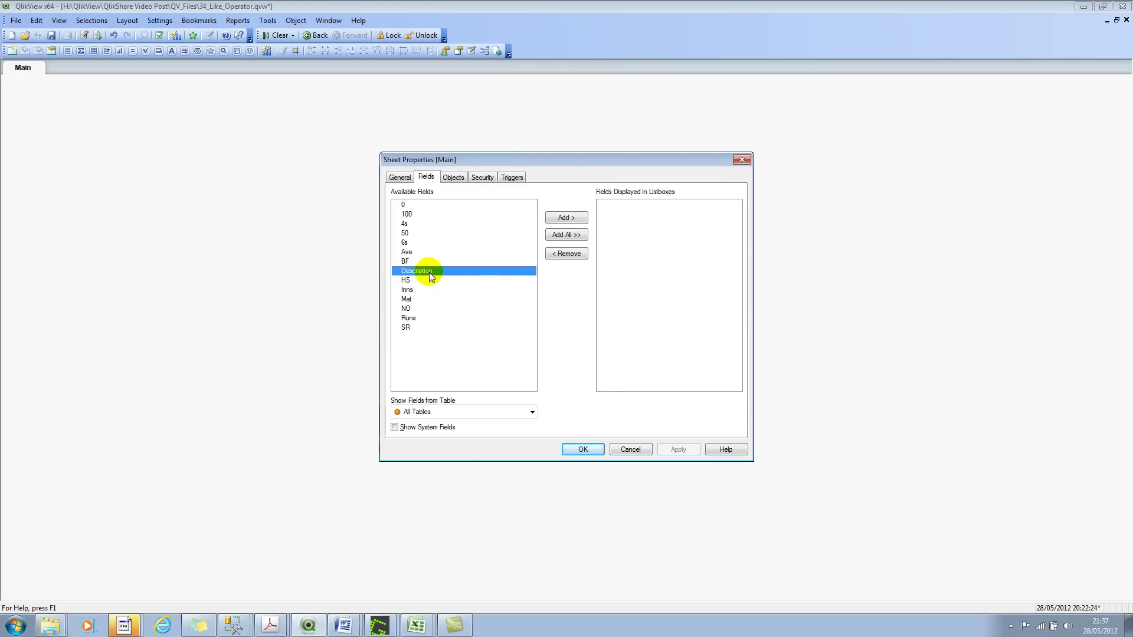
pyautogui.click(566, 217)
pyautogui.click(583, 449)
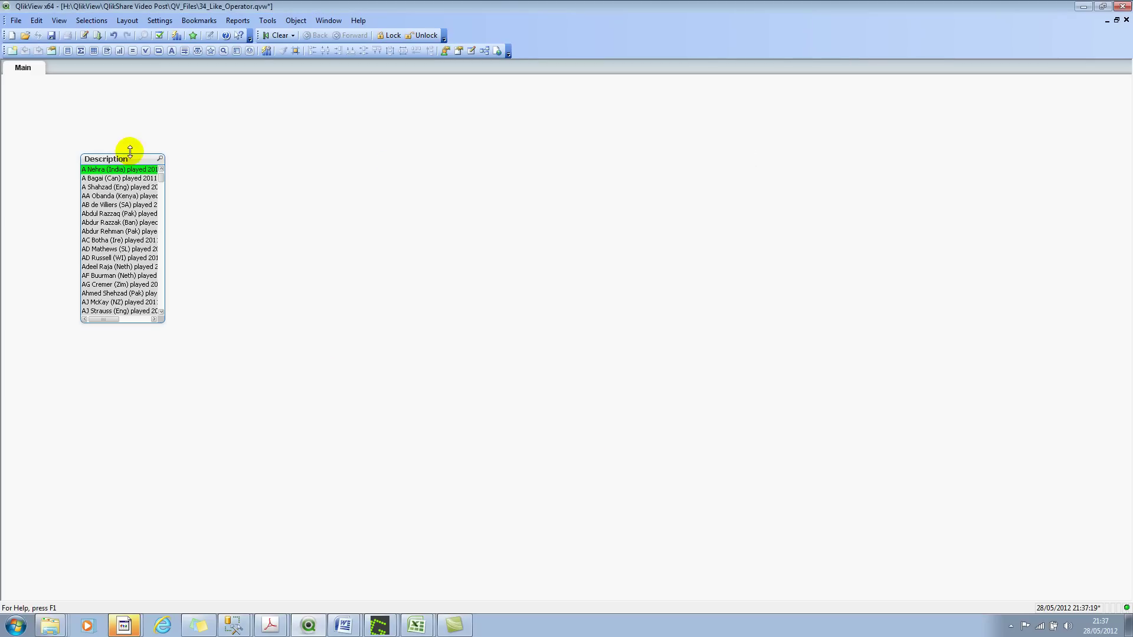
pyautogui.click(271, 36)
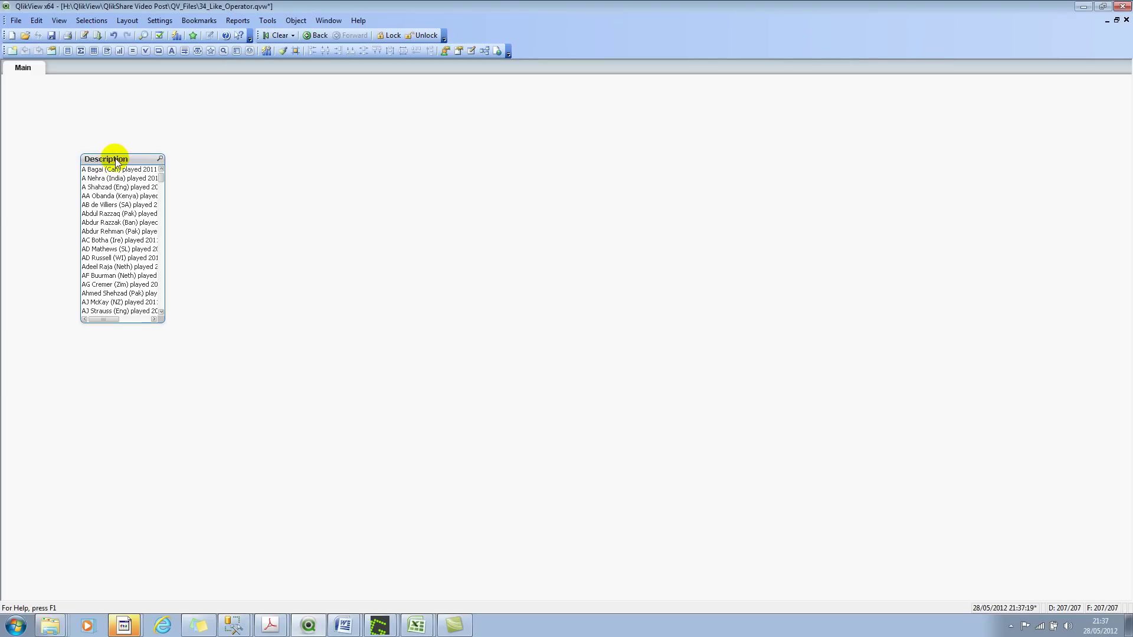
pyautogui.moveTo(117, 163); pyautogui.dragTo(54, 120)
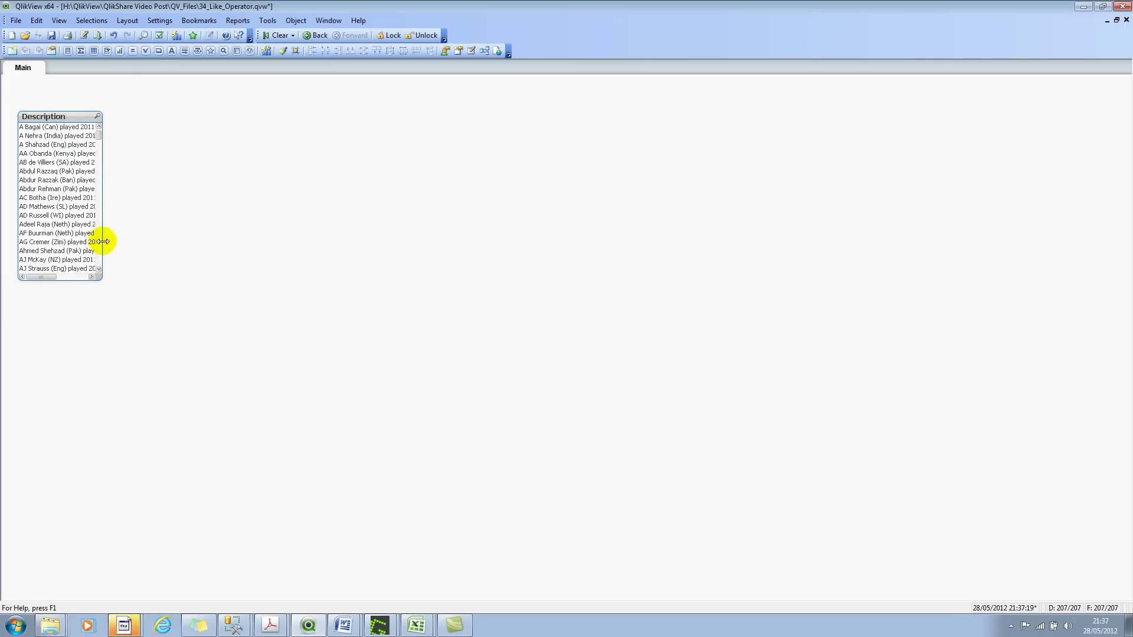
pyautogui.moveTo(103, 241); pyautogui.dragTo(197, 249)
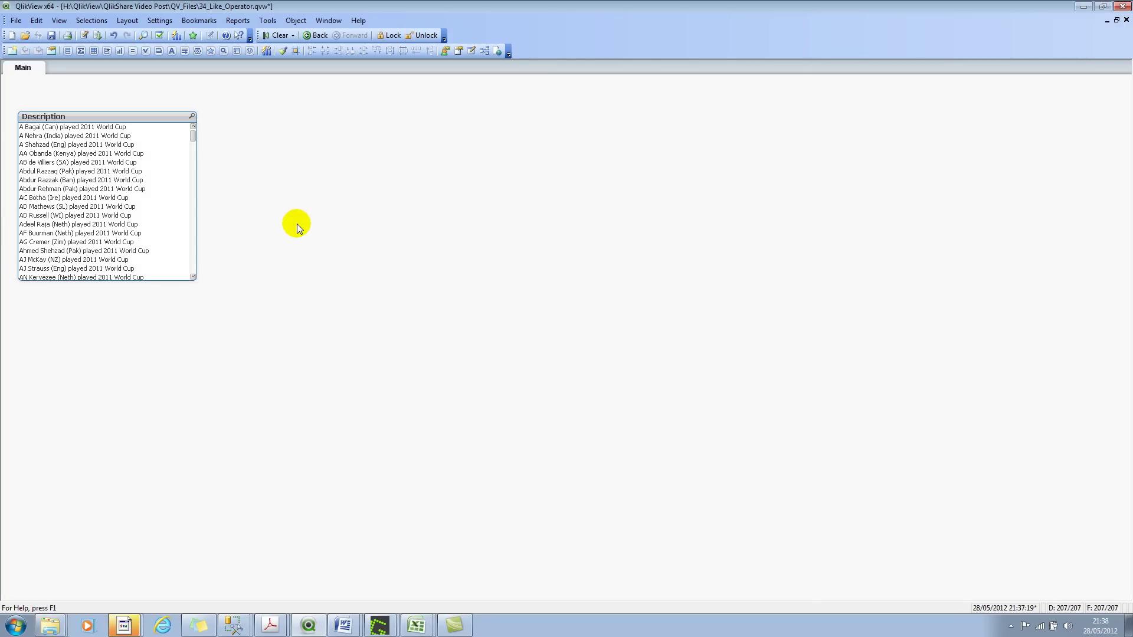
# Start a new Straight Table chart and add the Description field as its dimension
pyautogui.rightClick(305, 130)
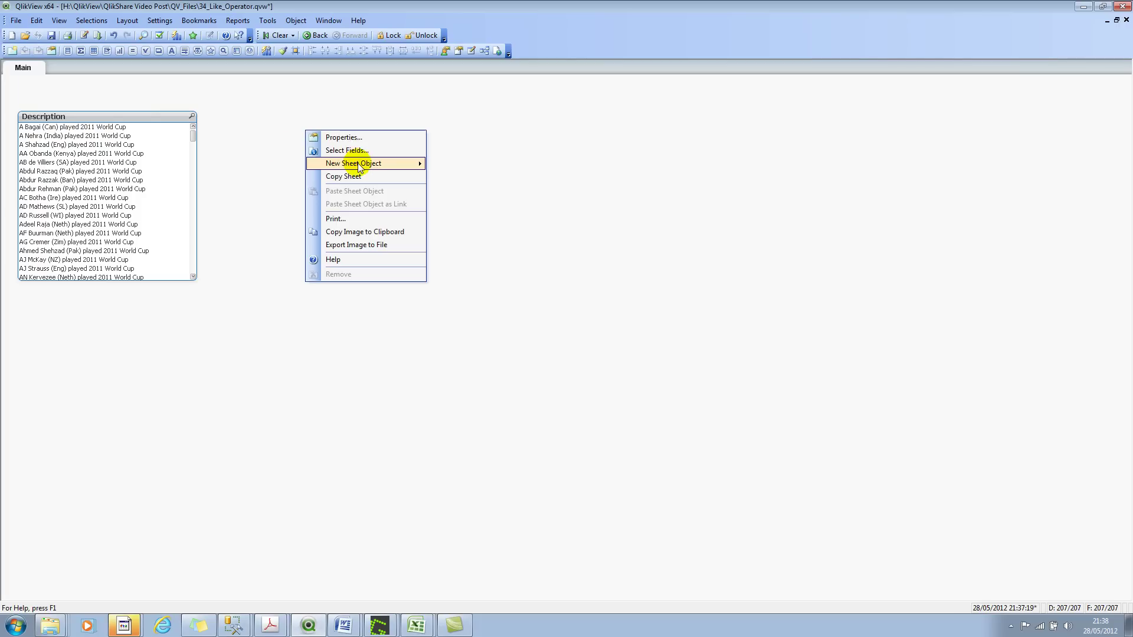
pyautogui.moveTo(359, 167)
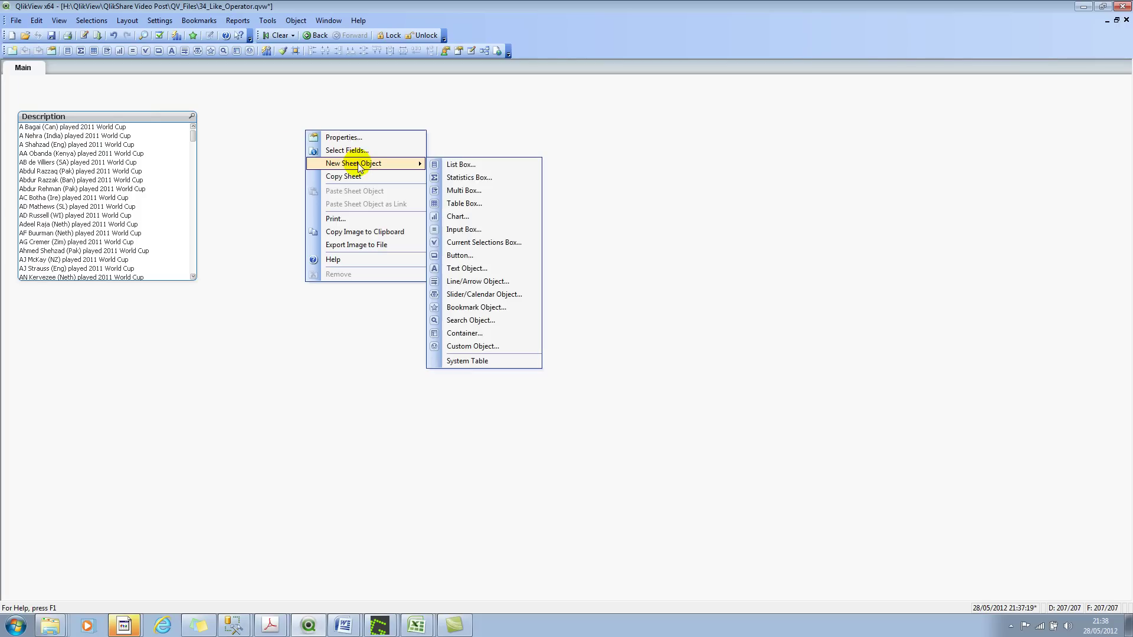
pyautogui.click(459, 213)
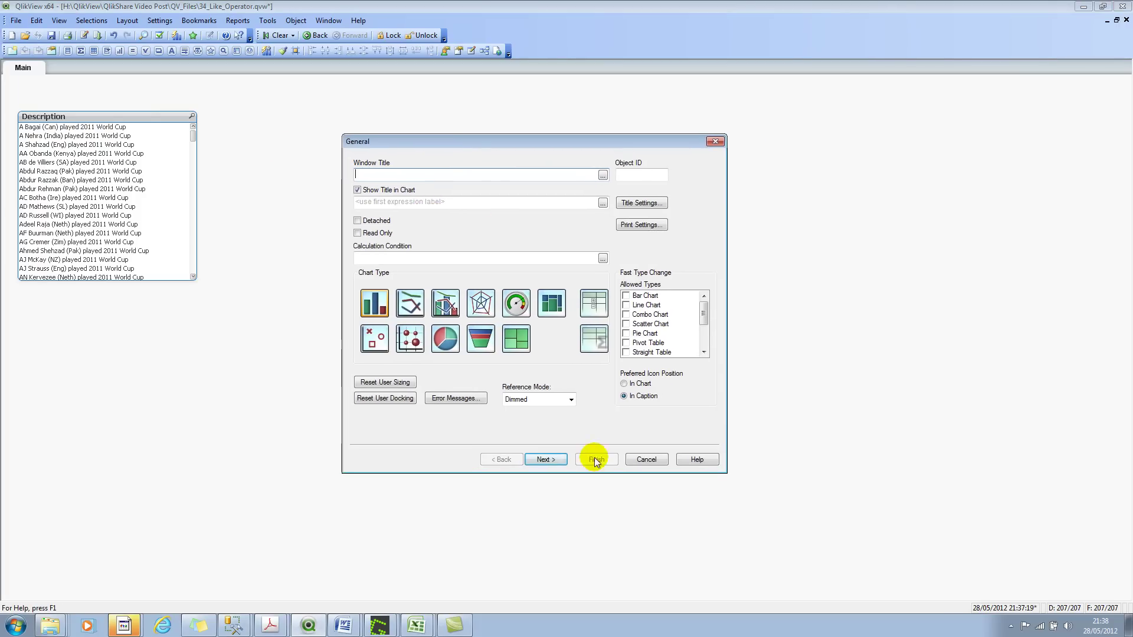
pyautogui.click(592, 341)
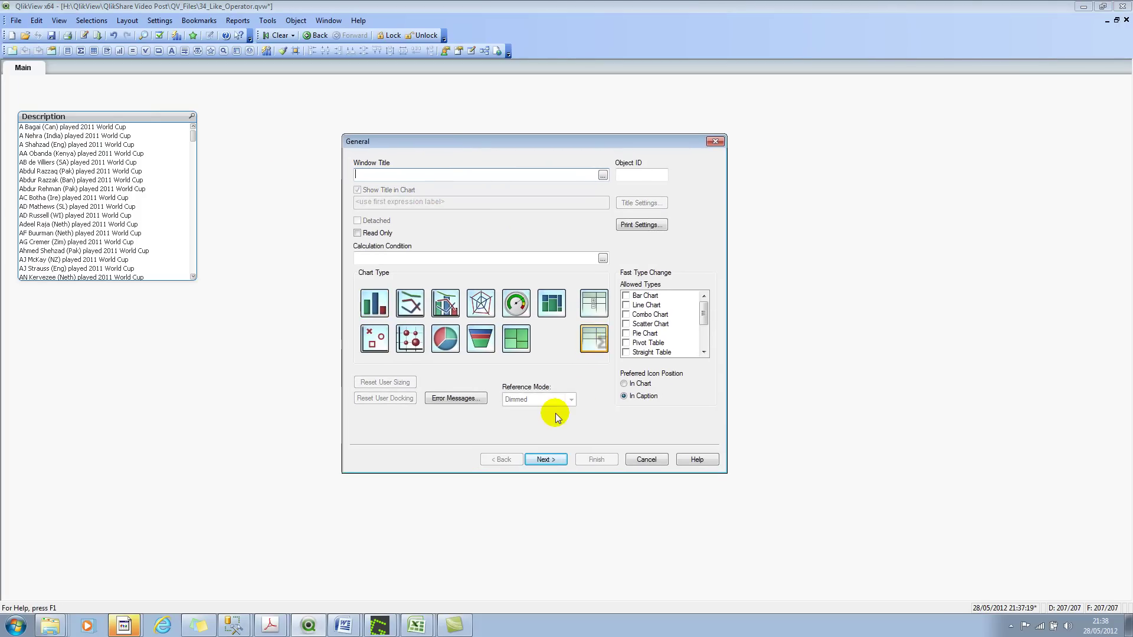
pyautogui.click(545, 459)
pyautogui.click(399, 244)
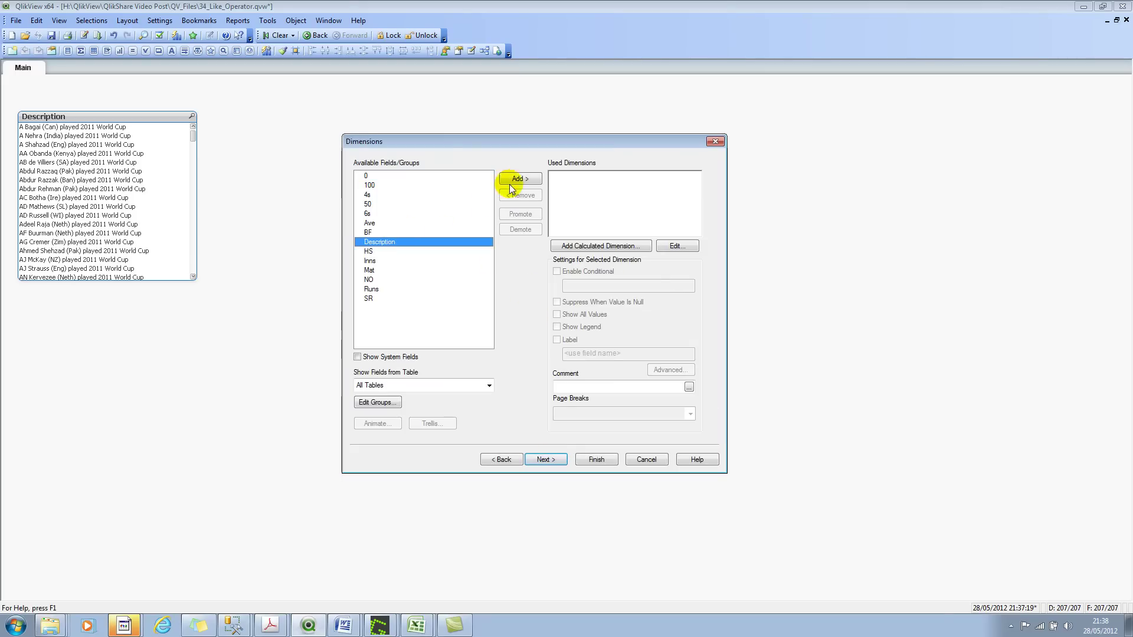
pyautogui.click(518, 178)
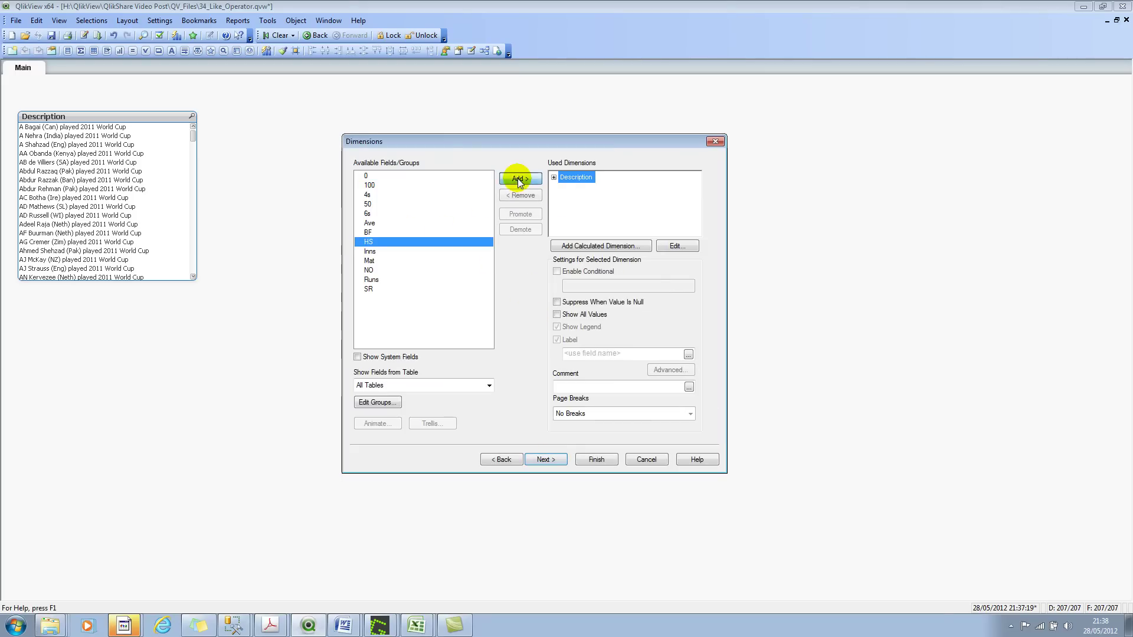
# Turn the Description dimension into an expression beginning IF(Description LIKE '*eng*'
pyautogui.click(684, 245)
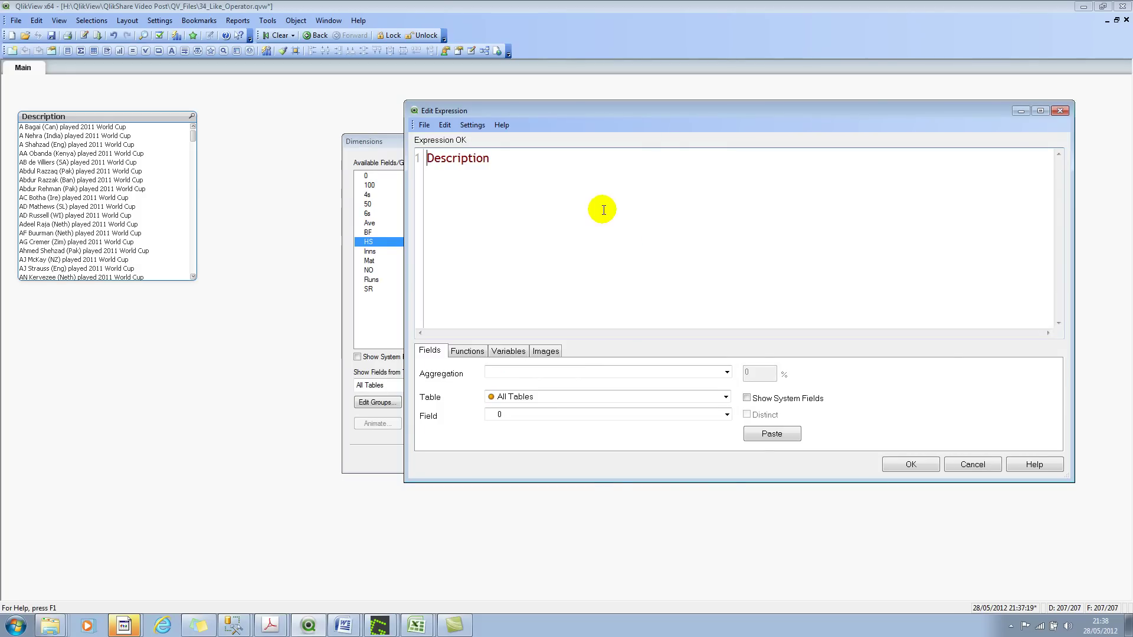
pyautogui.press('capslock')
pyautogui.write('IF')
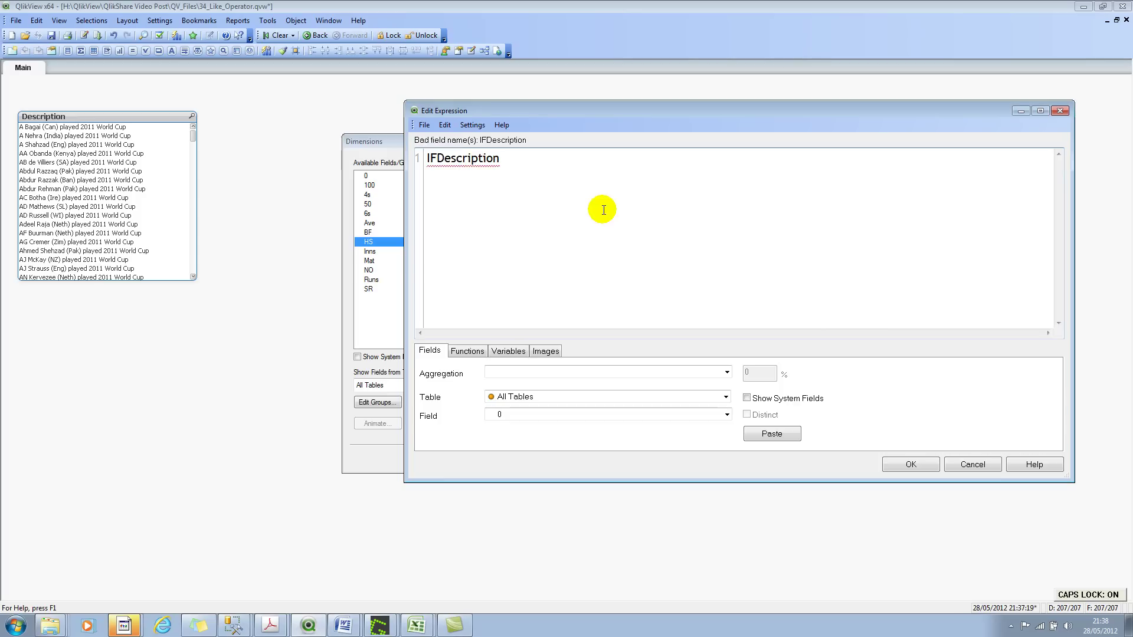
pyautogui.write('(')
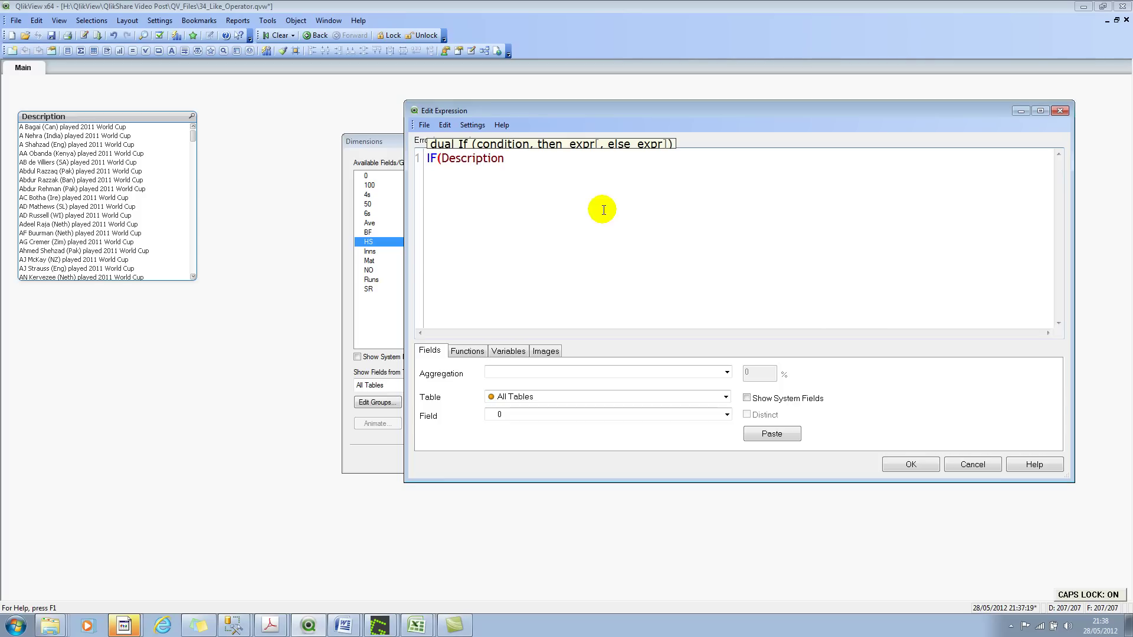
pyautogui.press('capslock')
pyautogui.write('LIKE')
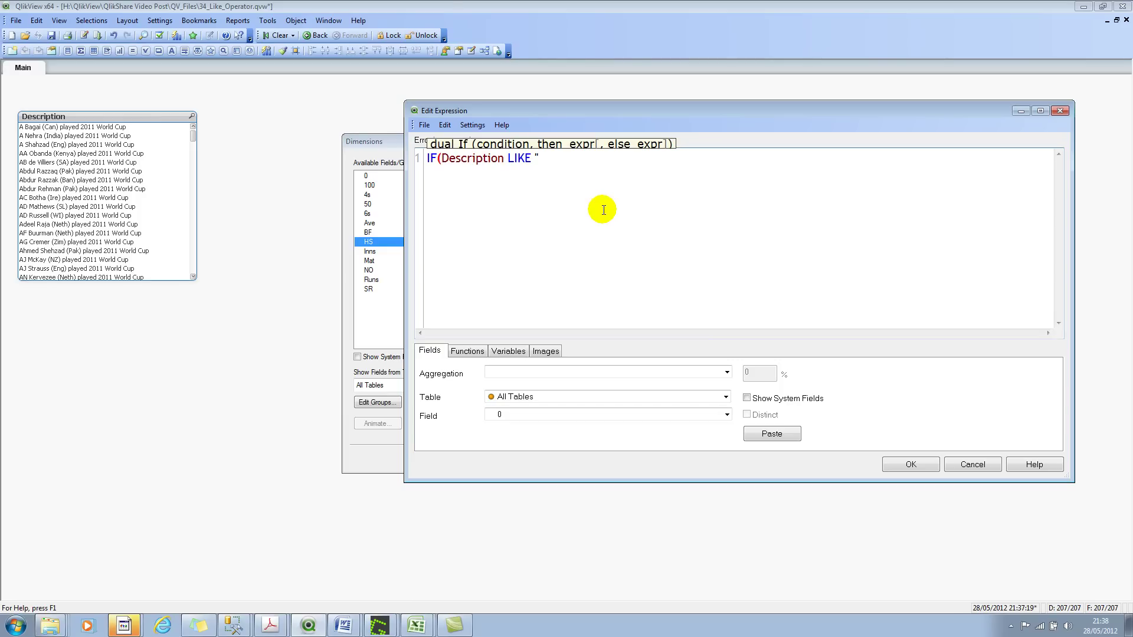
pyautogui.write(" '*'")
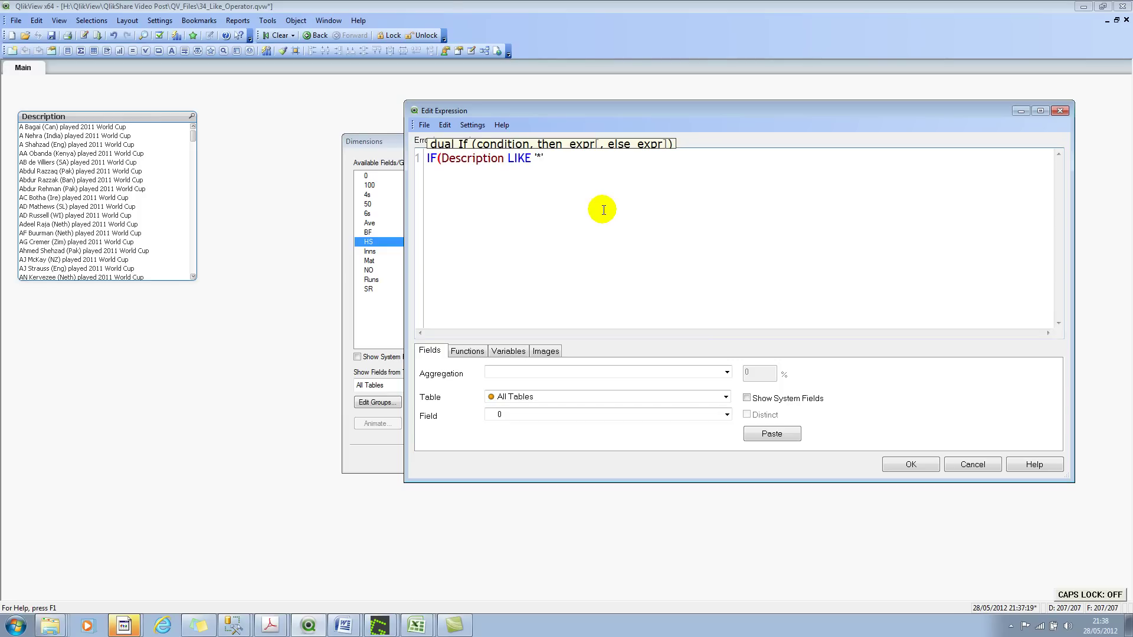
pyautogui.write('Eng*')
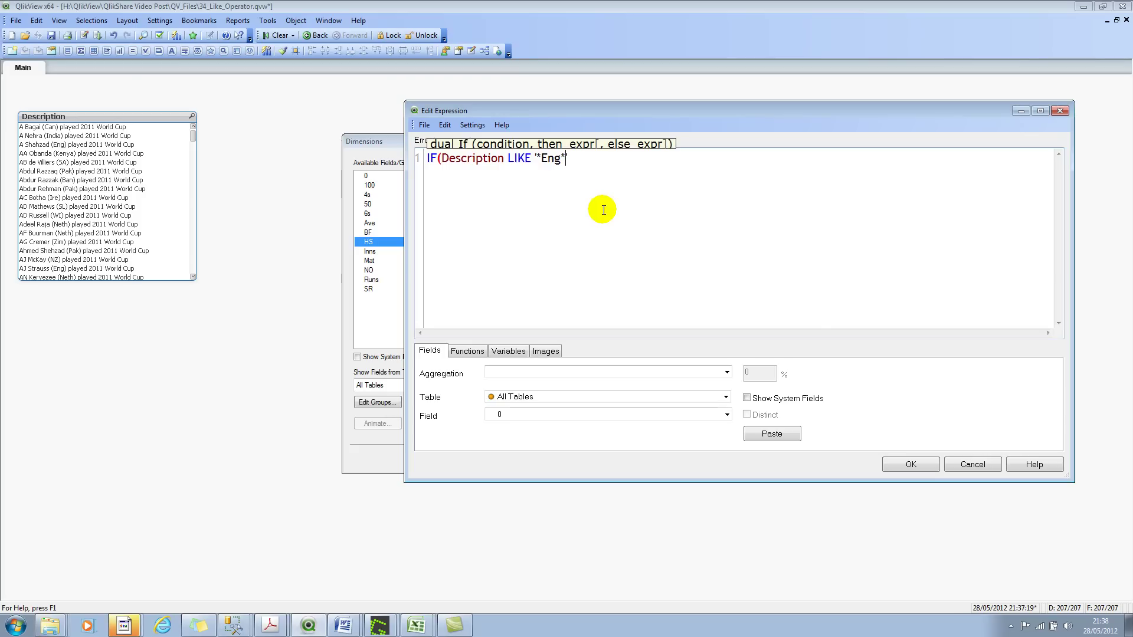
pyautogui.press('Left')
pyautogui.press('BackSpace')
pyautogui.press('BackSpace')
pyautogui.press('BackSpace')
pyautogui.write('eng')
# Add the 'England' result to complete the first IF condition line
pyautogui.doubleClick(467, 156)
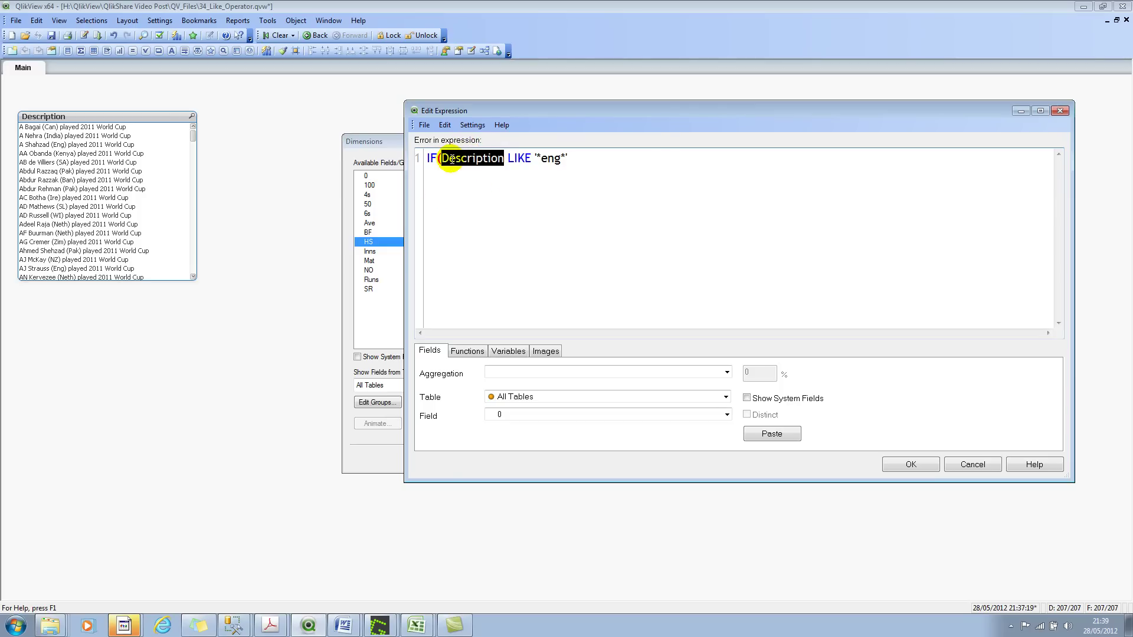
pyautogui.click(584, 156)
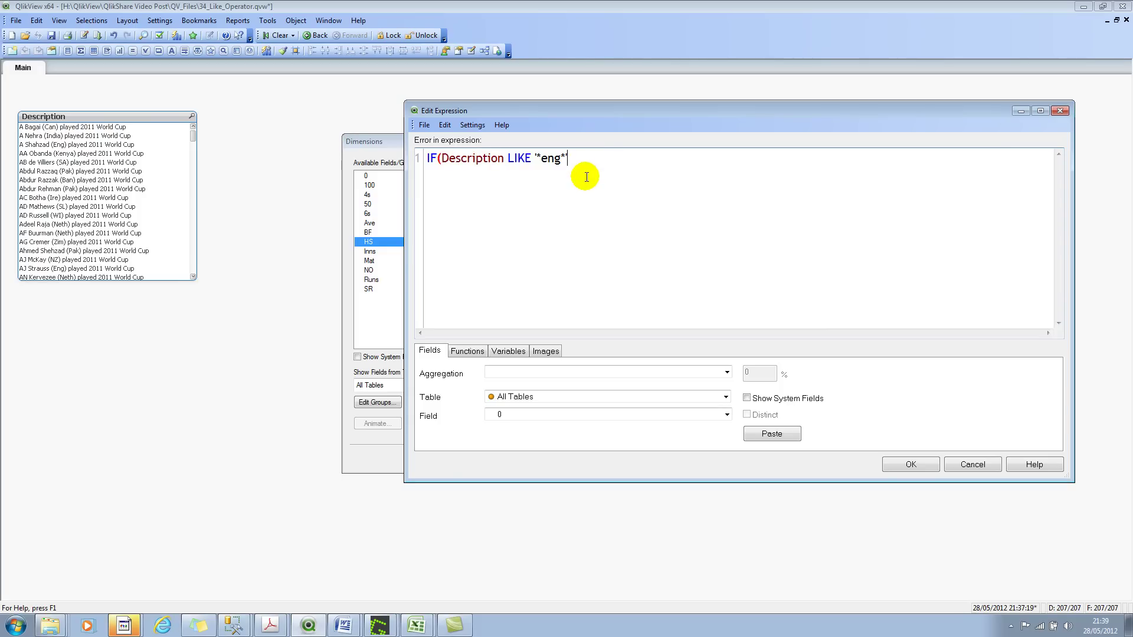
pyautogui.write(", 'England")
pyautogui.write("',")
pyautogui.hotkey('ctrl', 'a')
# Duplicate the IF line and change the second condition's pattern to *sa*
pyautogui.hotkey('ctrl', 'c')
pyautogui.press('End')
pyautogui.press('Return')
pyautogui.hotkey('ctrl', 'v')
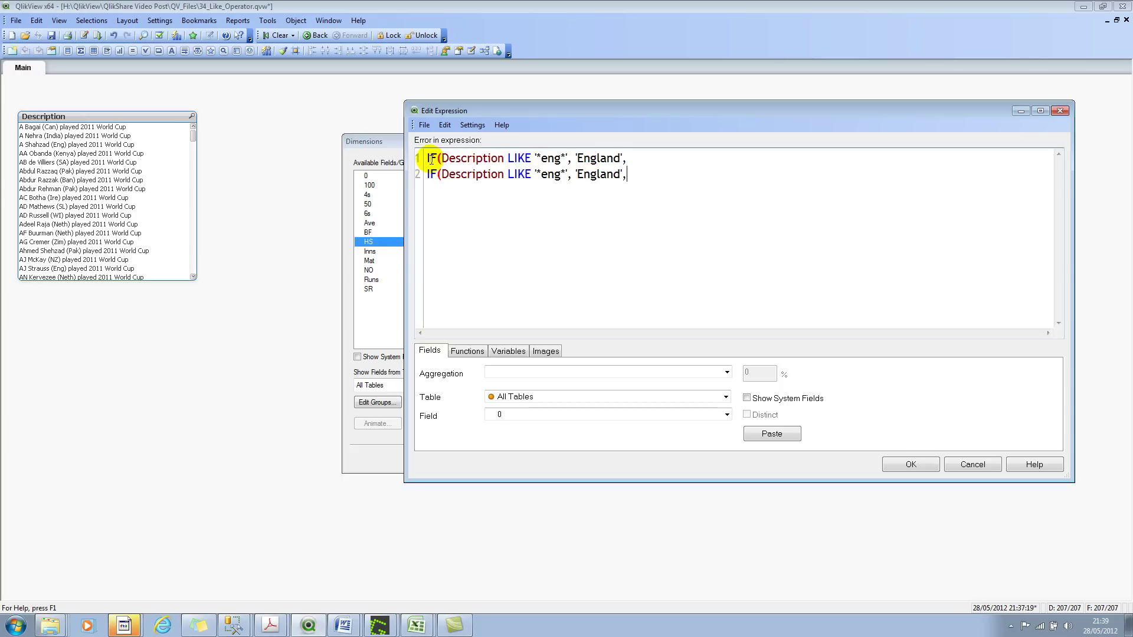
pyautogui.doubleClick(559, 175)
pyautogui.write('sa')
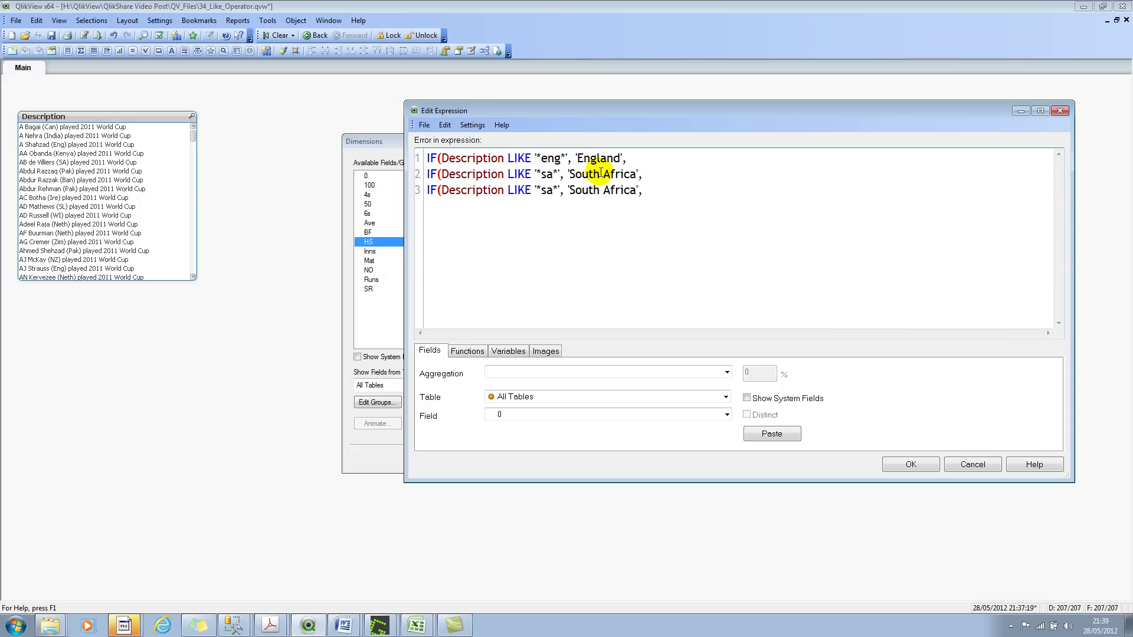
# Make the third condition *aus* return 'Australia', close the brackets, and accept the dimension
pyautogui.doubleClick(546, 190)
pyautogui.write('au')
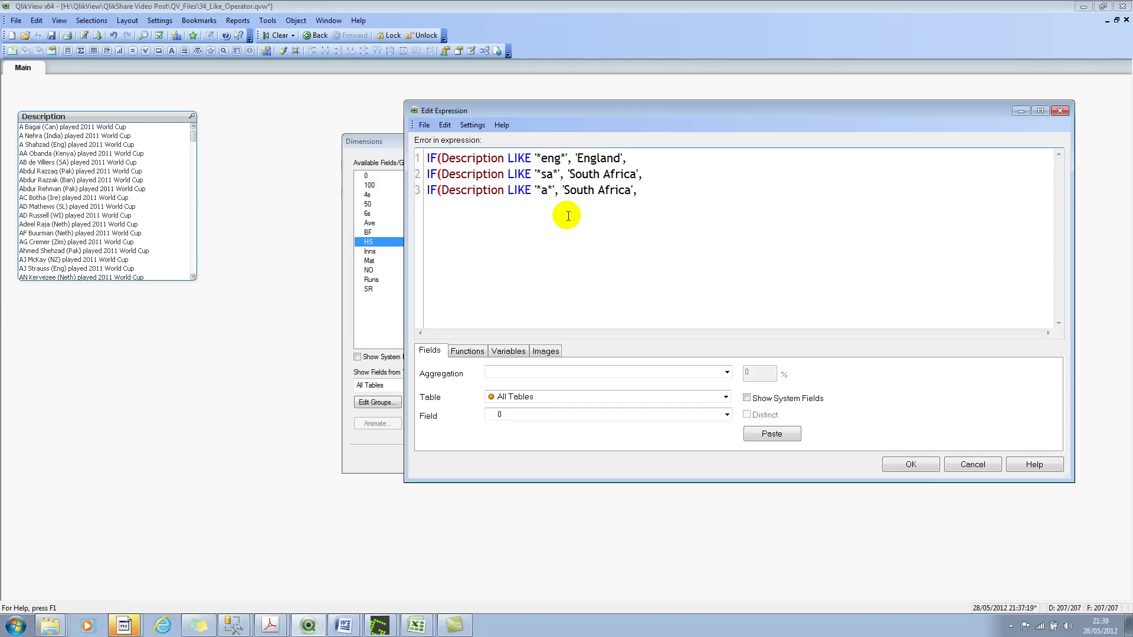
pyautogui.write('s')
pyautogui.doubleClick(628, 195)
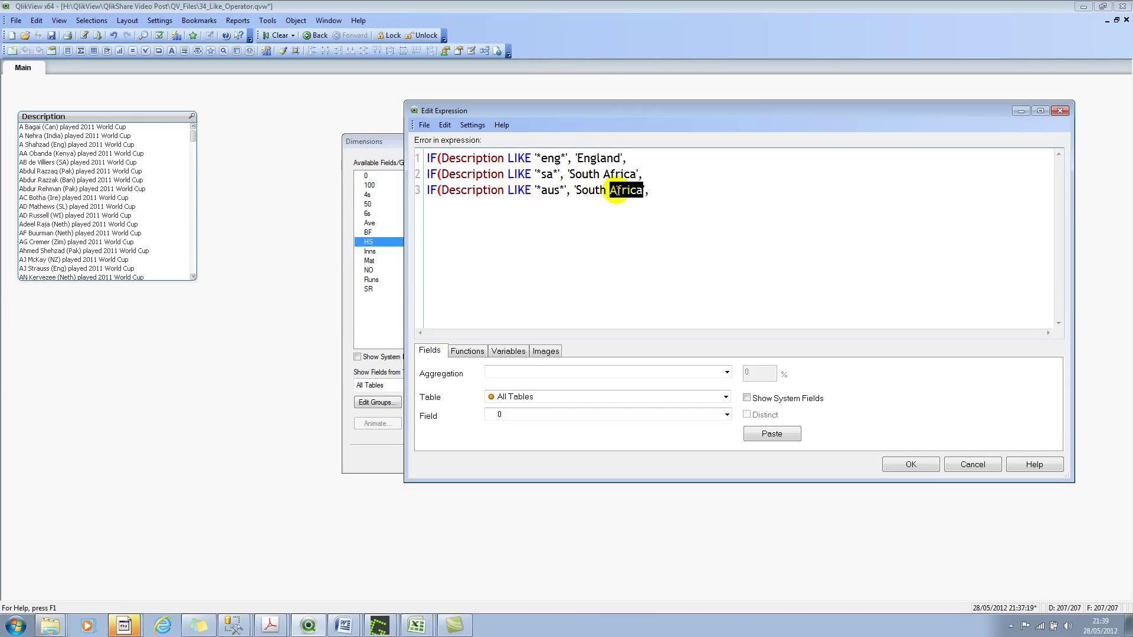
pyautogui.moveTo(642, 190); pyautogui.dragTo(579, 189)
pyautogui.write('Austr')
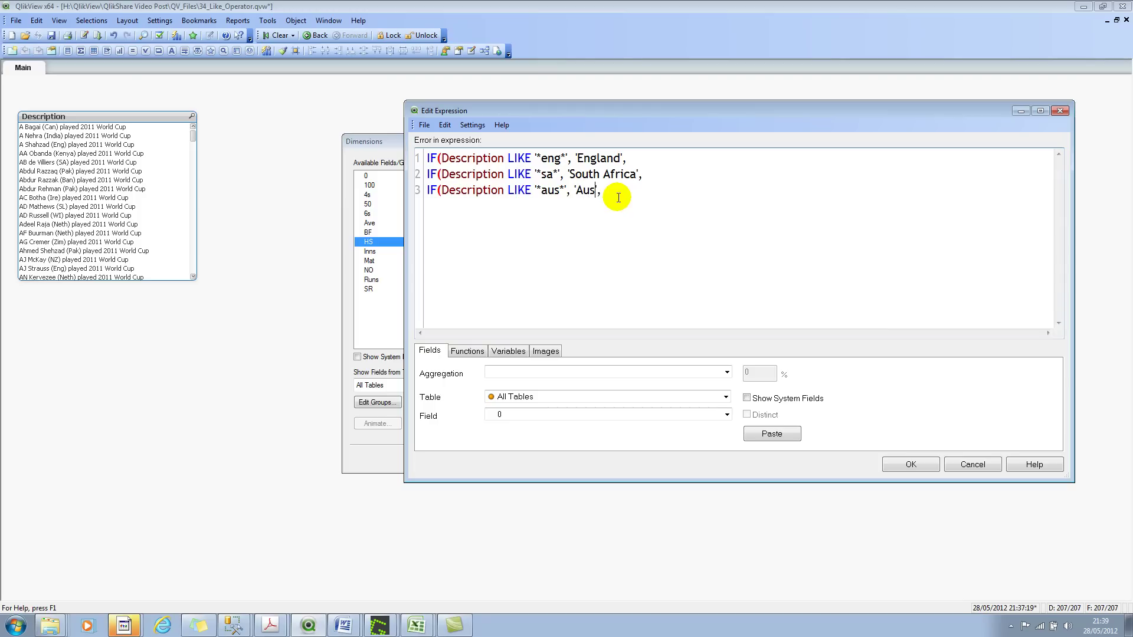
pyautogui.write("alia'")
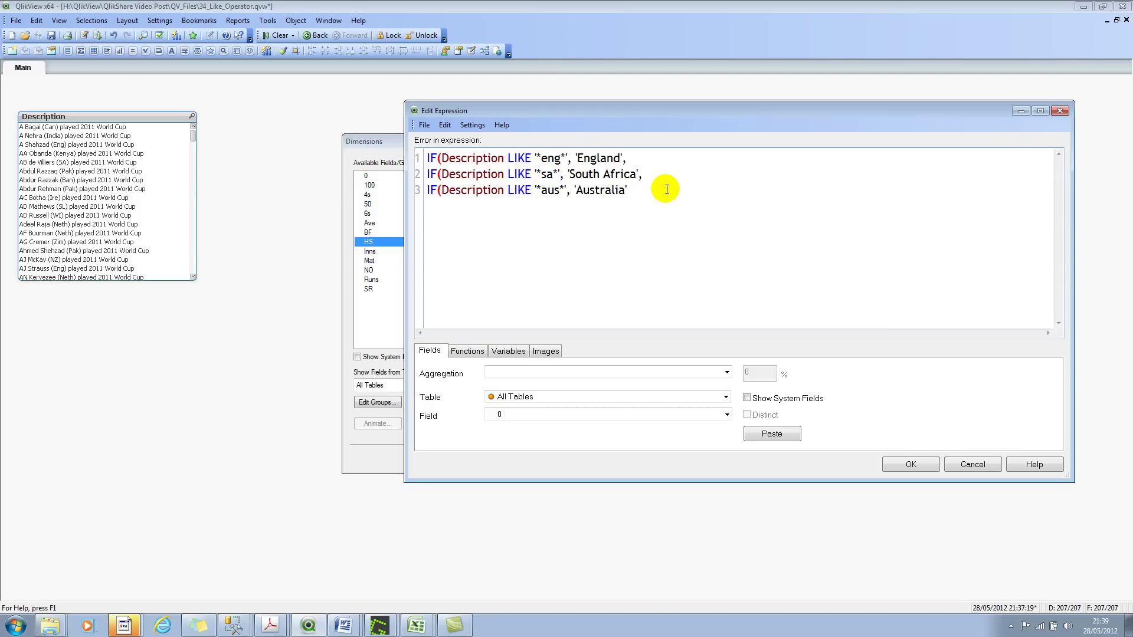
pyautogui.write(')))')
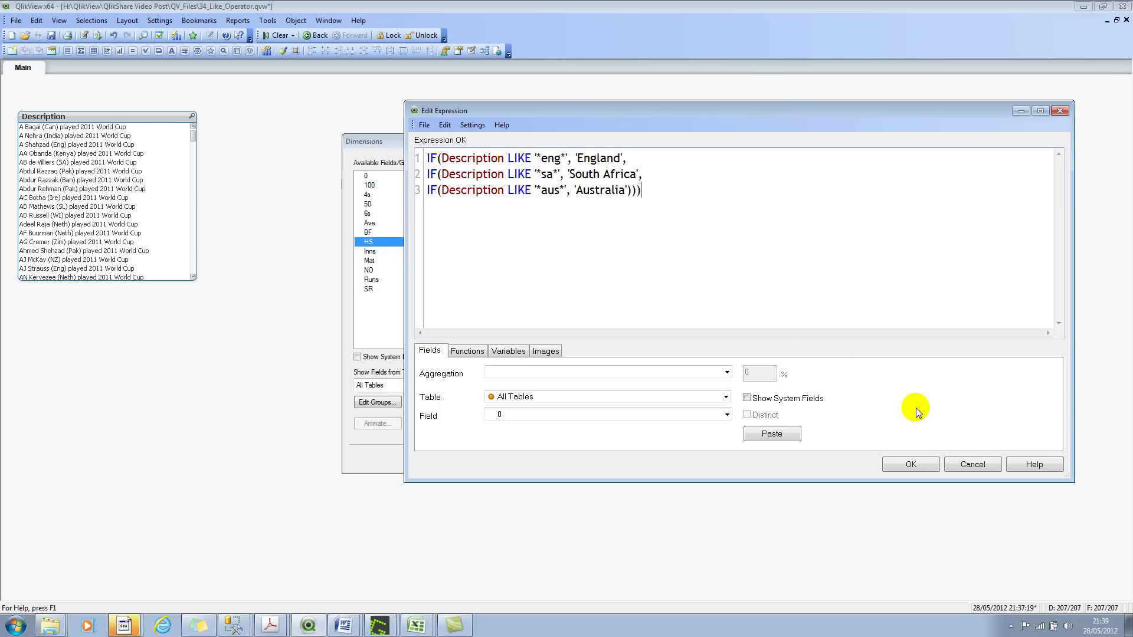
pyautogui.click(909, 466)
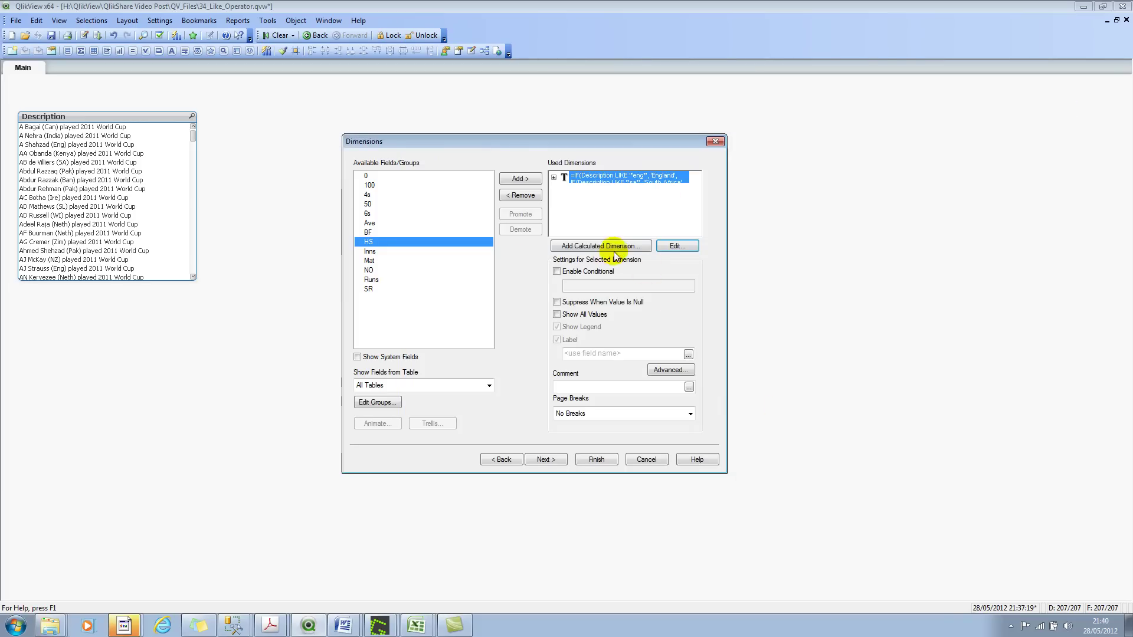
# Define sum(Runs) as the table's expression on the Expressions page
pyautogui.click(554, 460)
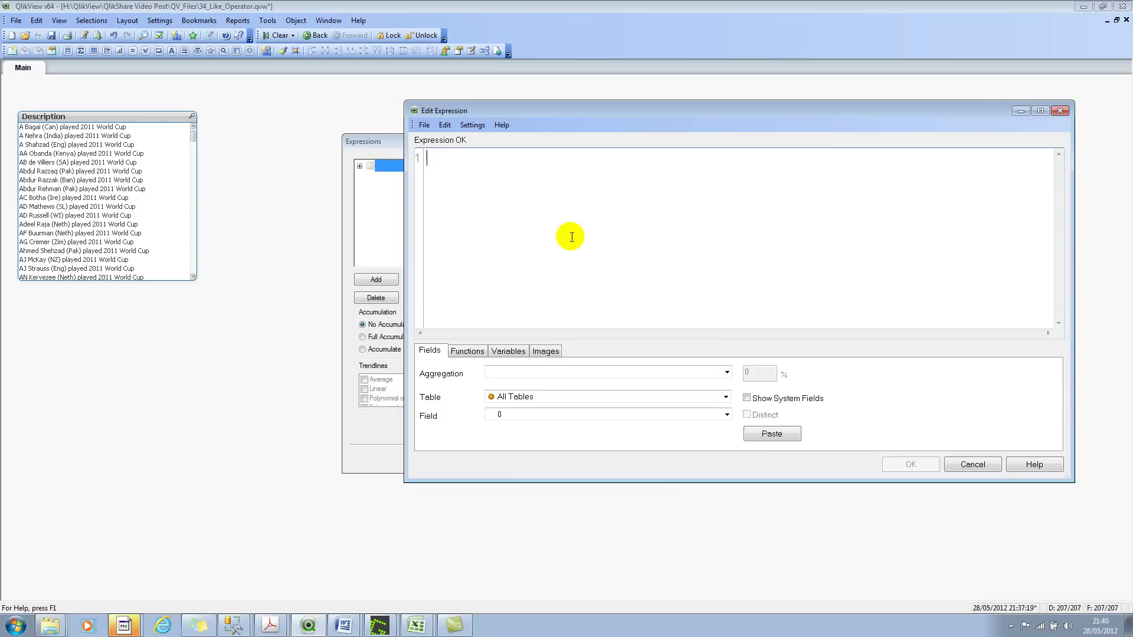
pyautogui.write('s')
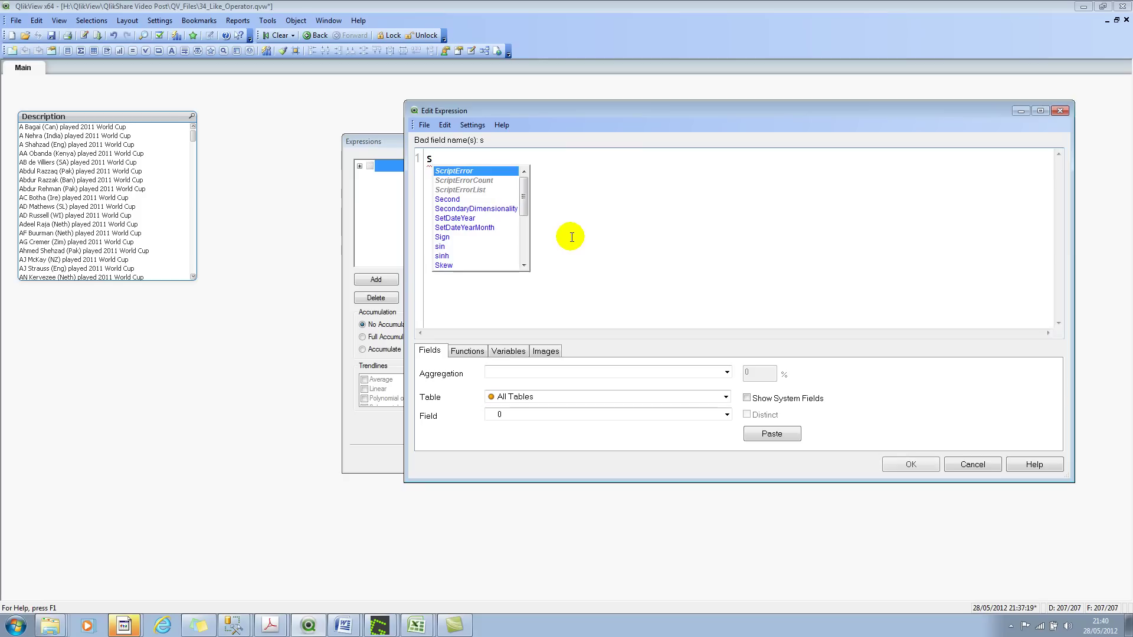
pyautogui.press('BackSpace')
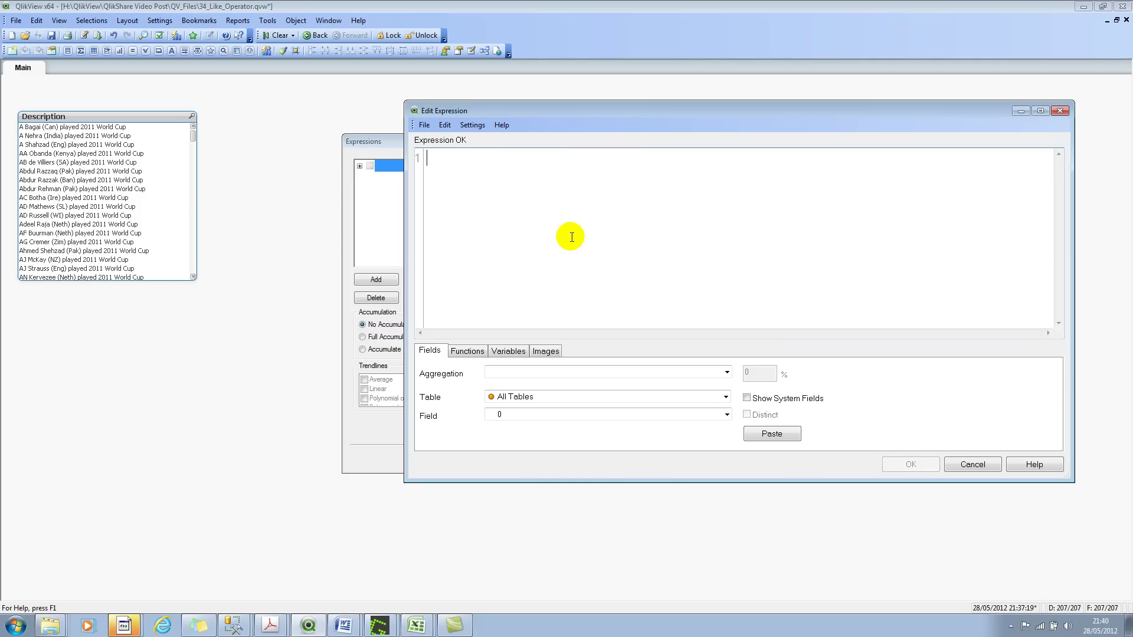
pyautogui.write('sum(')
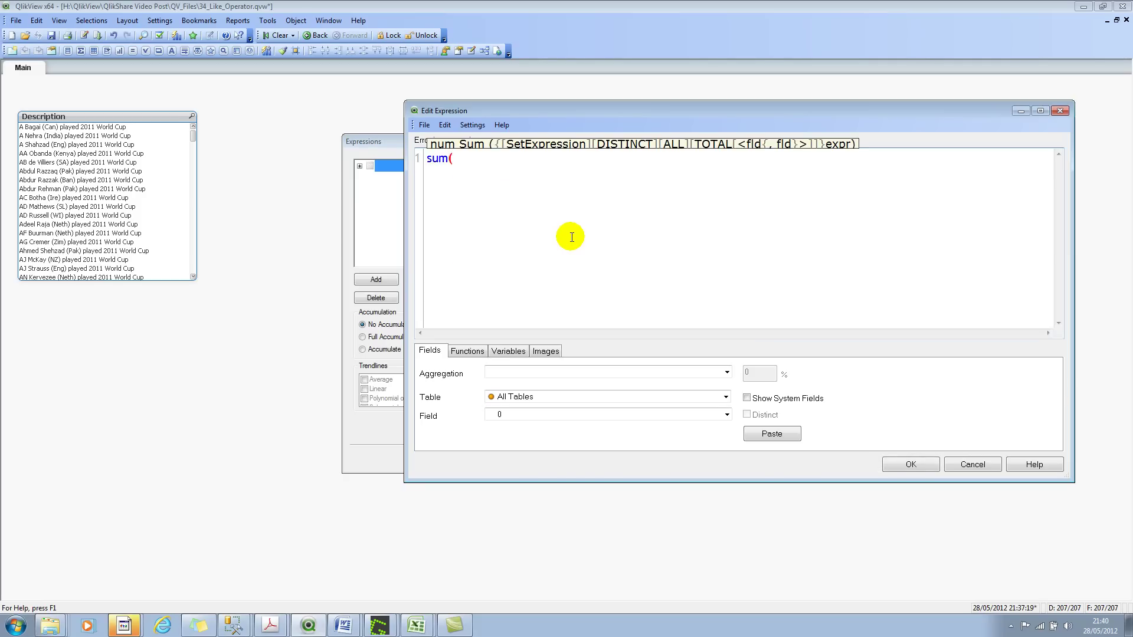
pyautogui.write('Runs)')
pyautogui.press('Return')
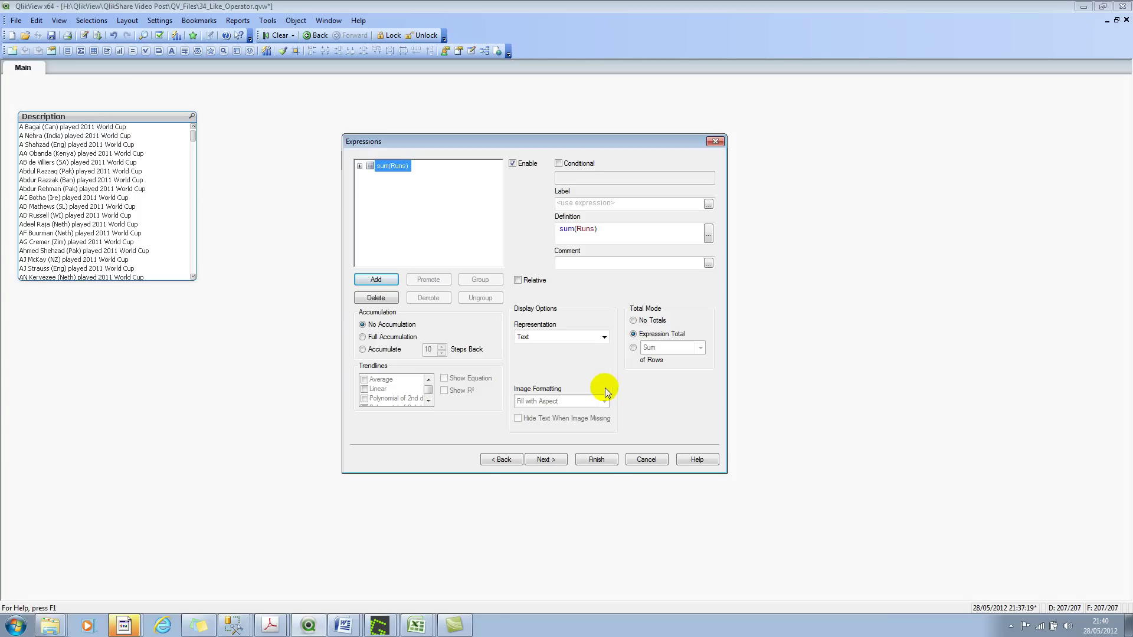
# Create the runs table, then test Australia and England row selections, clearing each afterward
pyautogui.click(596, 460)
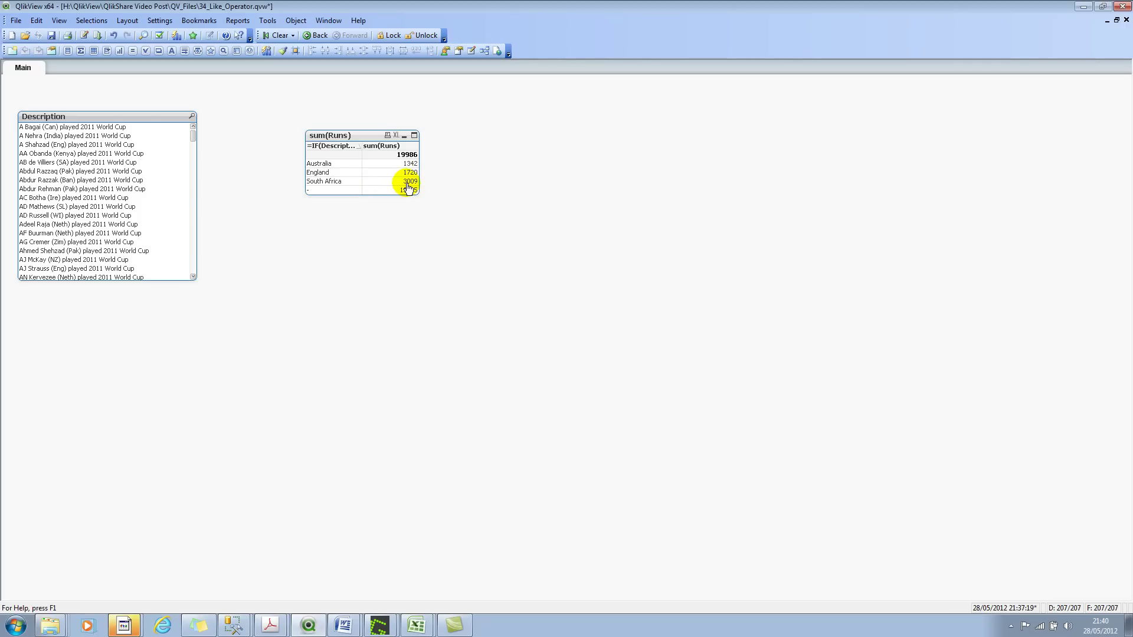
pyautogui.click(335, 164)
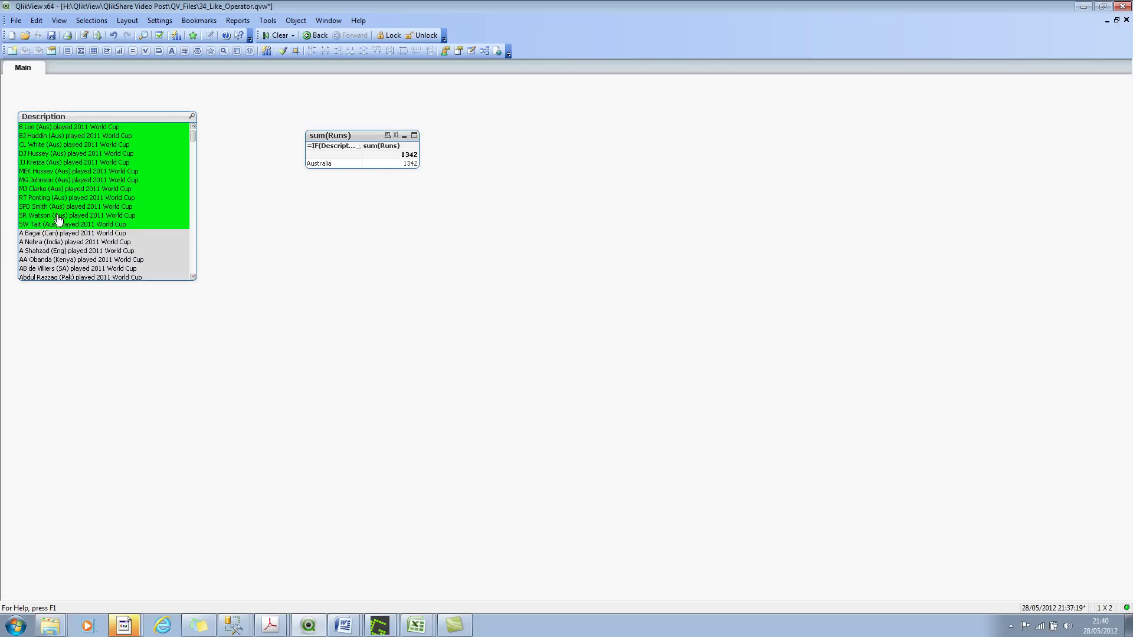
pyautogui.click(331, 164)
pyautogui.click(332, 171)
pyautogui.click(328, 164)
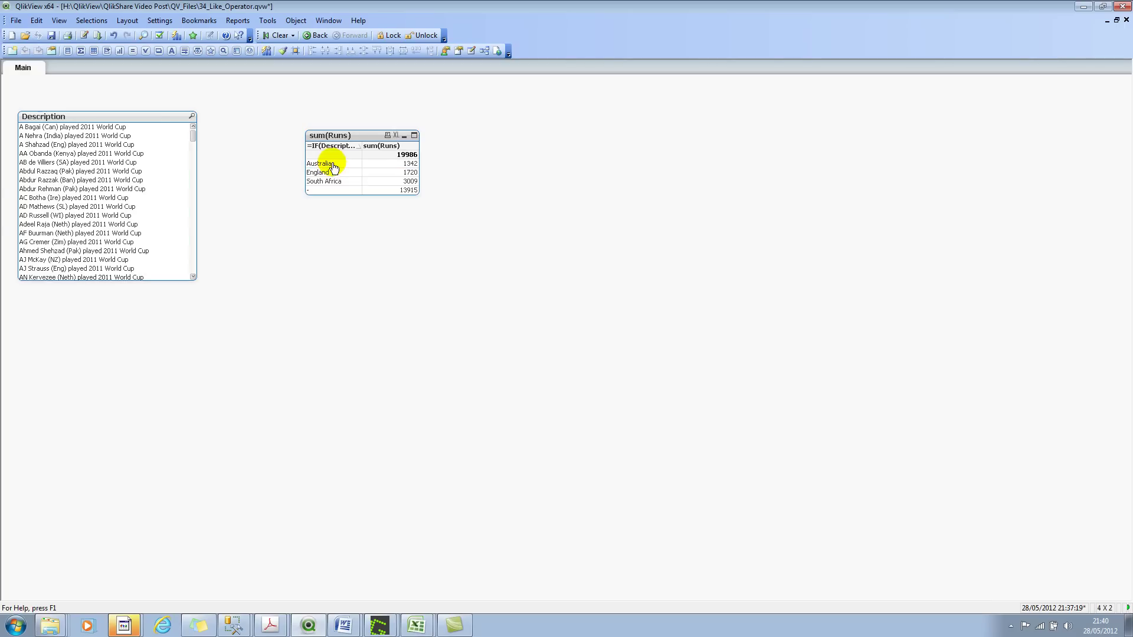
pyautogui.click(328, 175)
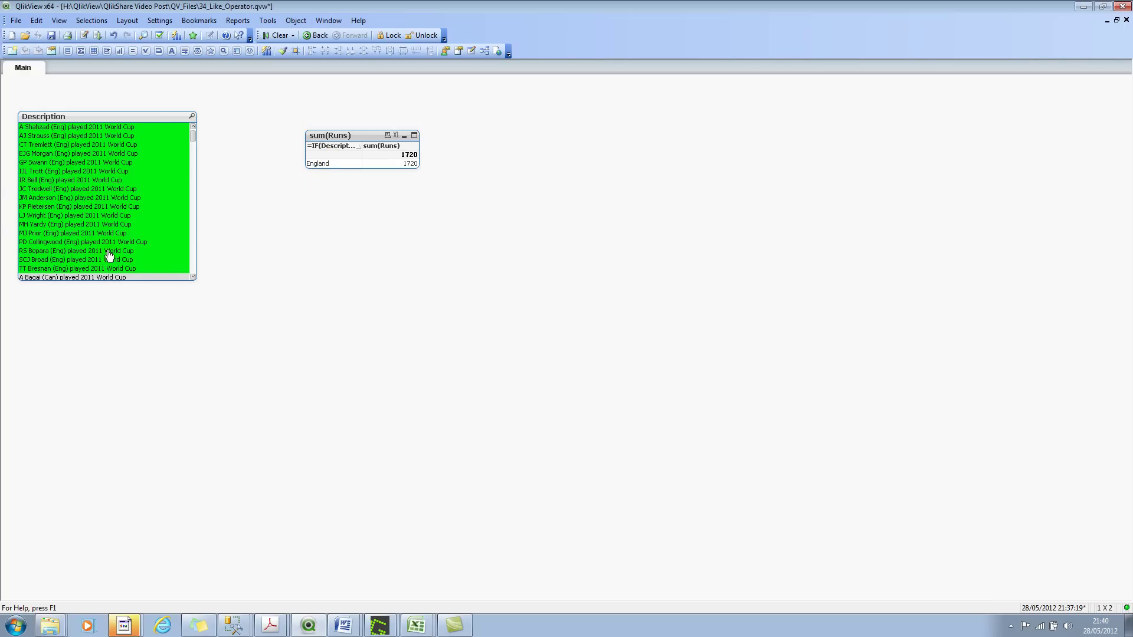
pyautogui.click(340, 164)
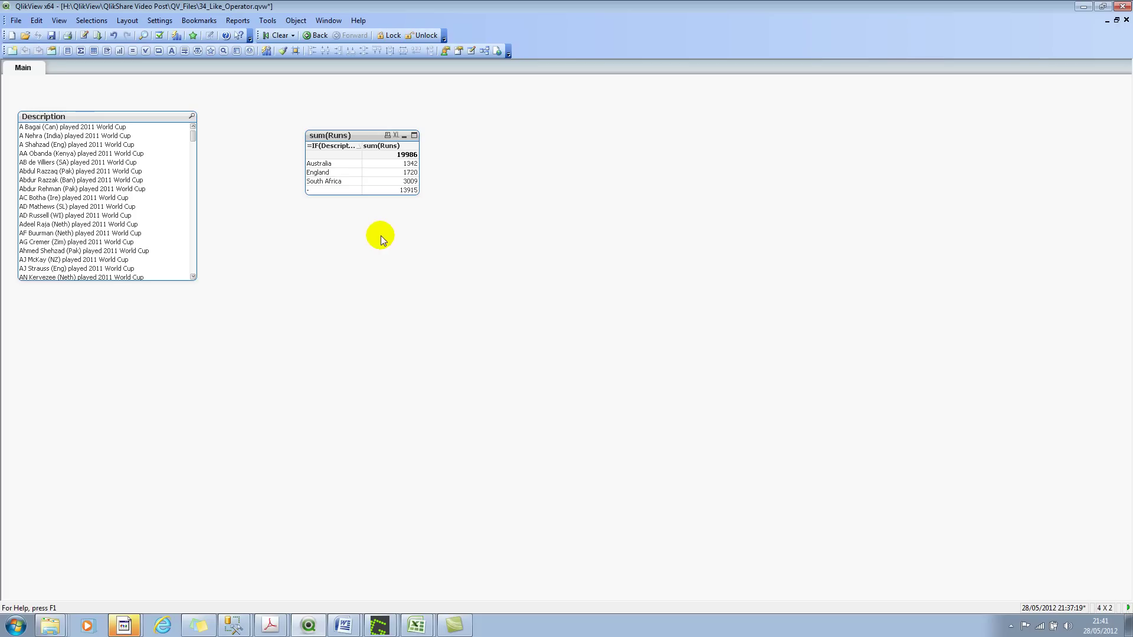
# Create a text object with the expression =ONLY(Description) LIKE '*ENG*'
pyautogui.rightClick(294, 235)
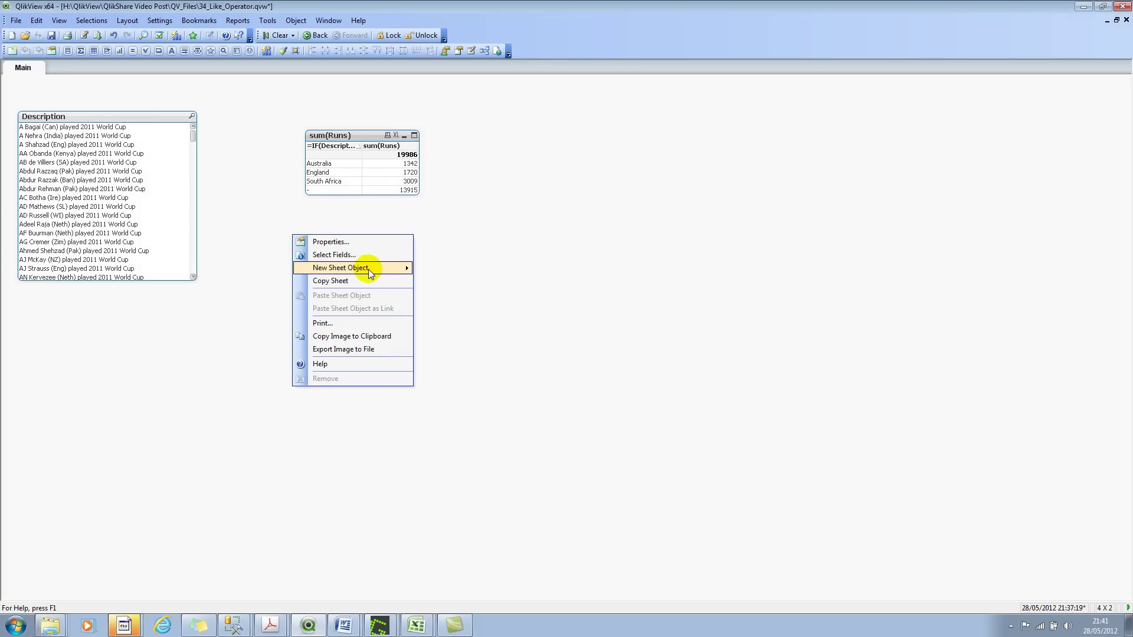
pyautogui.moveTo(369, 270)
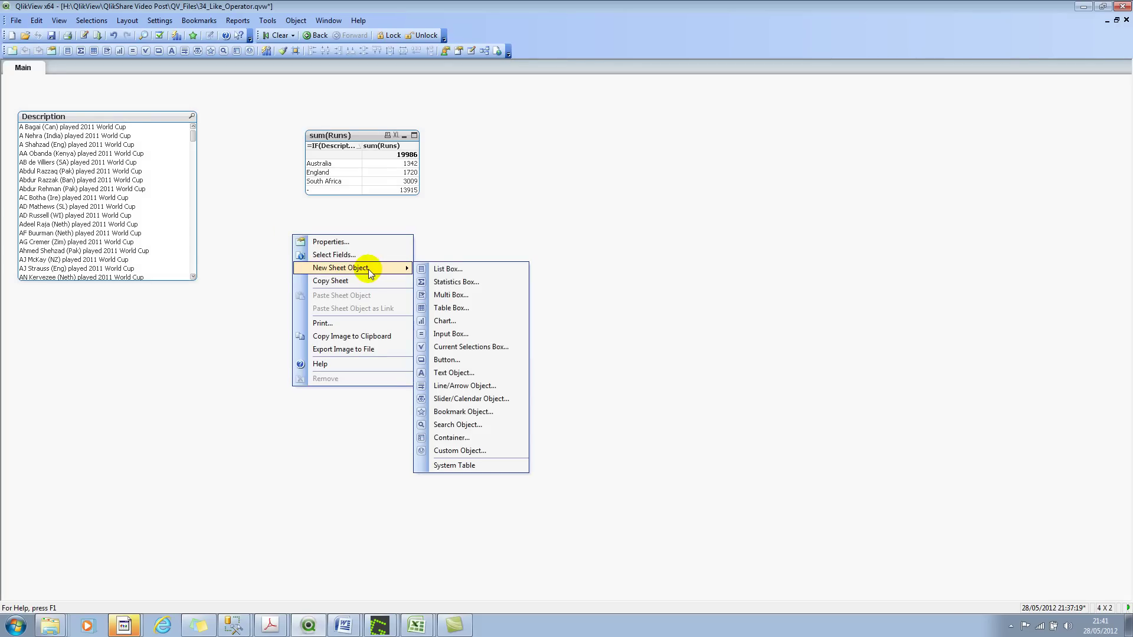
pyautogui.click(484, 373)
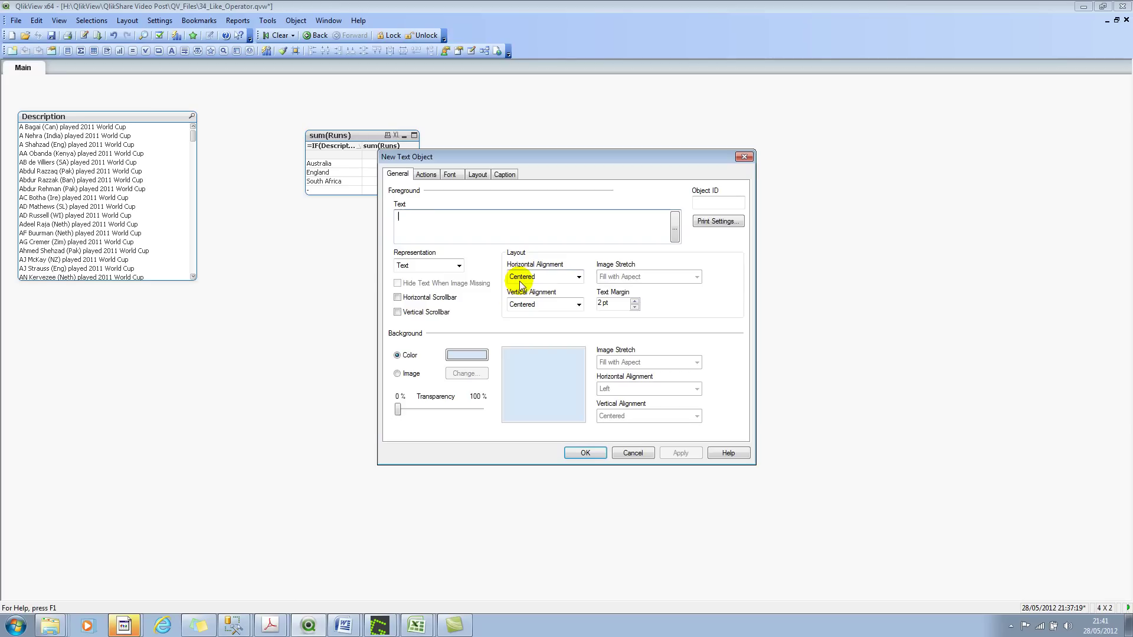
pyautogui.write('=')
pyautogui.press('capslock')
pyautogui.write('ONLY(DE')
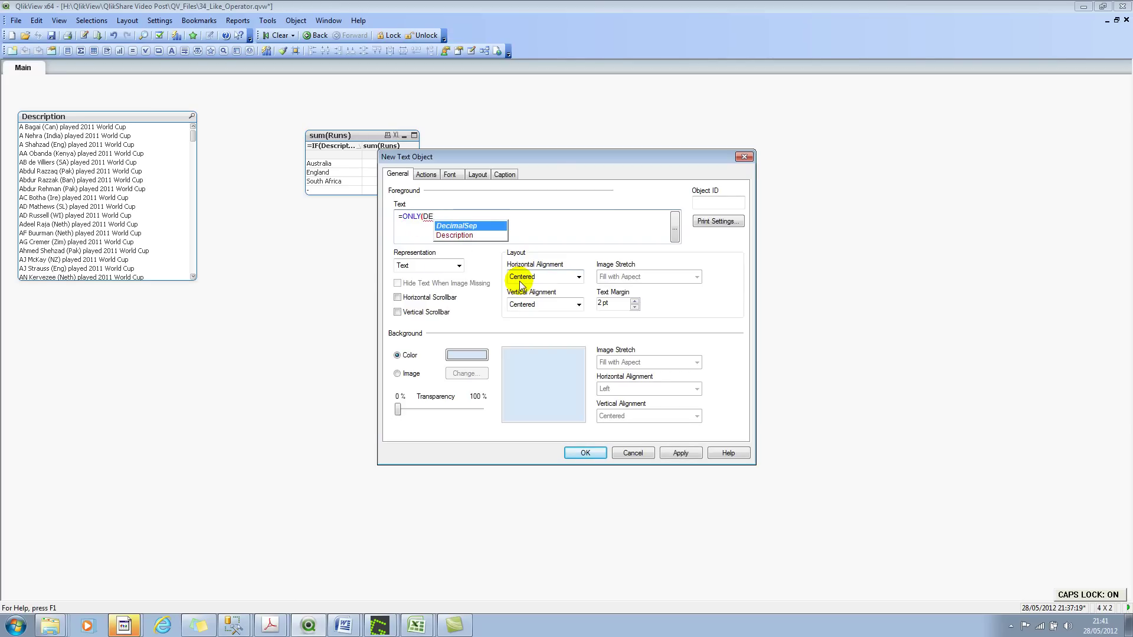
pyautogui.press('Down')
pyautogui.press('Return')
pyautogui.press('capslock')
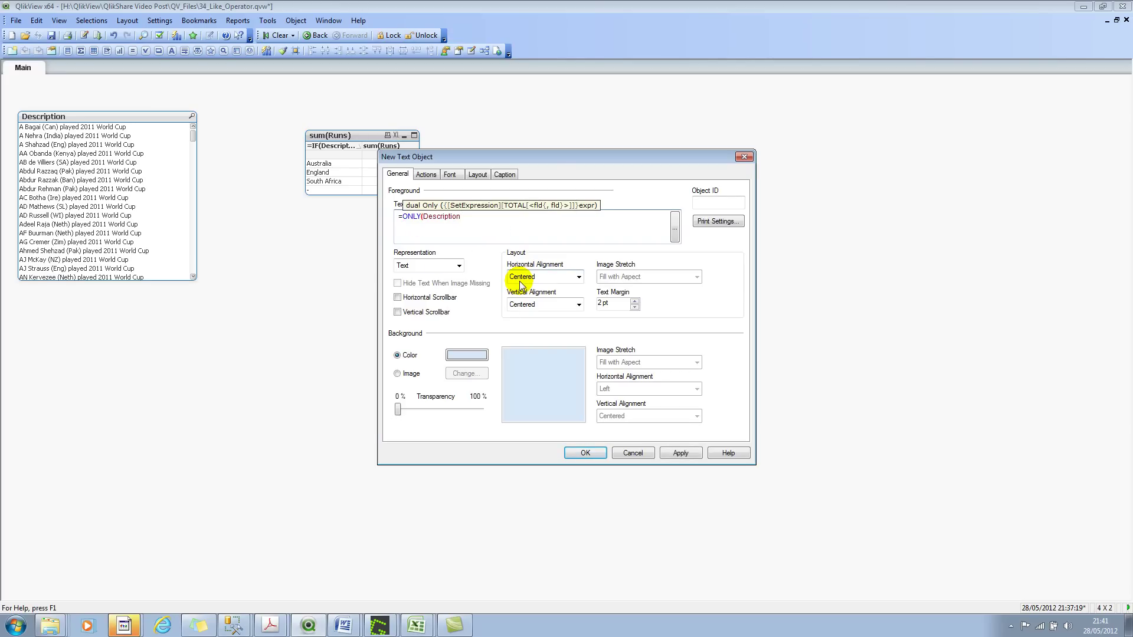
pyautogui.write(') LIKE')
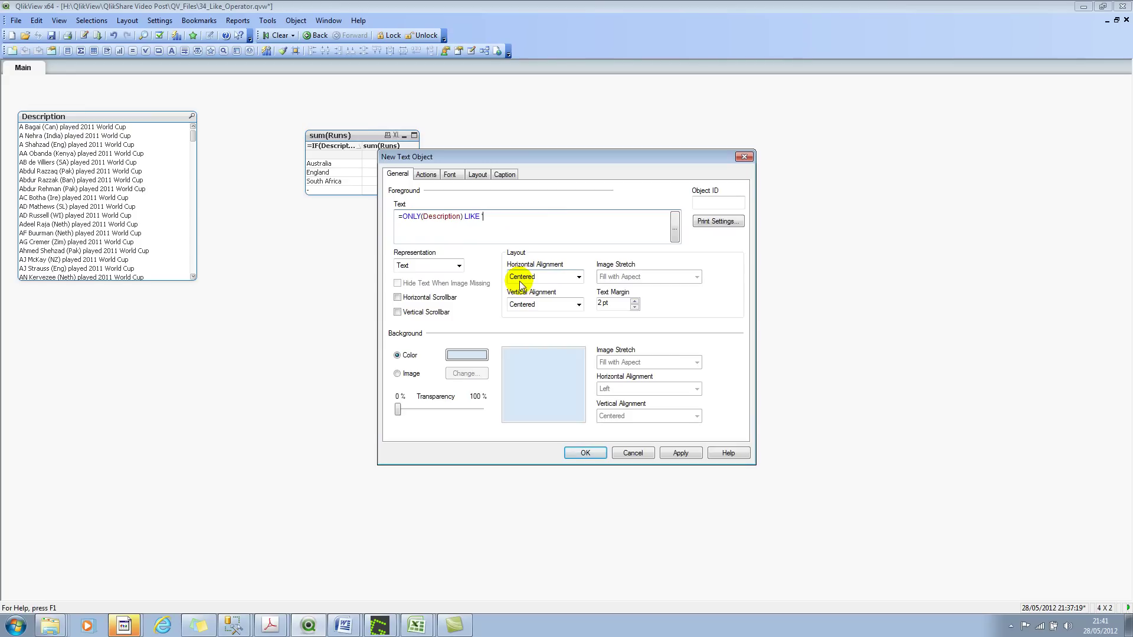
pyautogui.write(" '*ENG*")
pyautogui.click(680, 452)
pyautogui.click(584, 452)
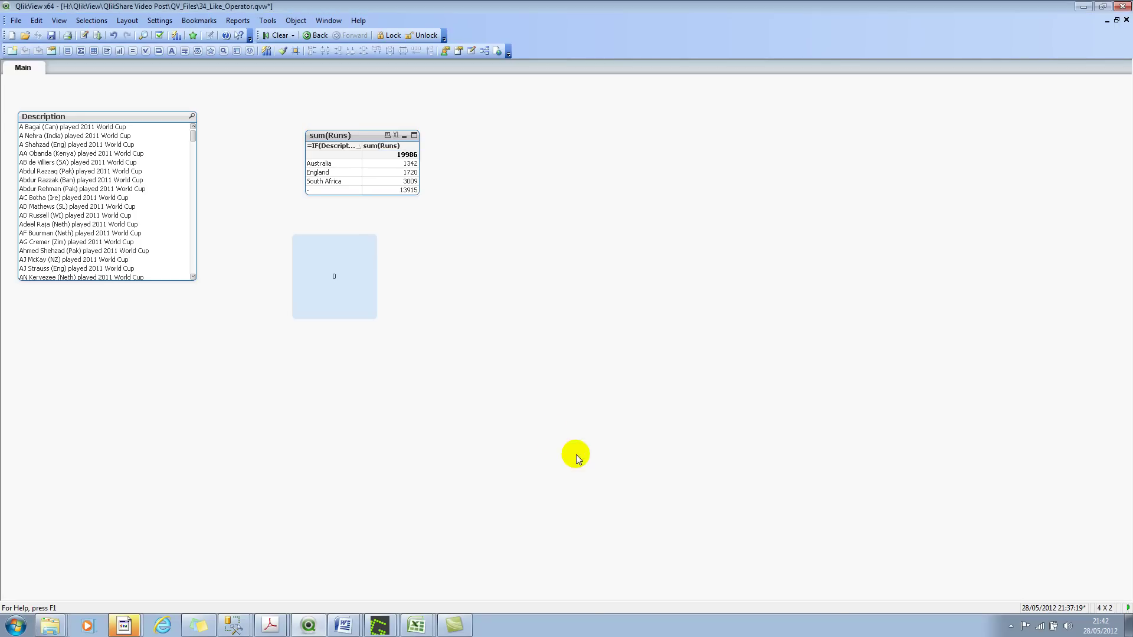
# Try an (Eng) then an (SA) Description entry, clear, and reselect the (Eng) entry
pyautogui.click(47, 146)
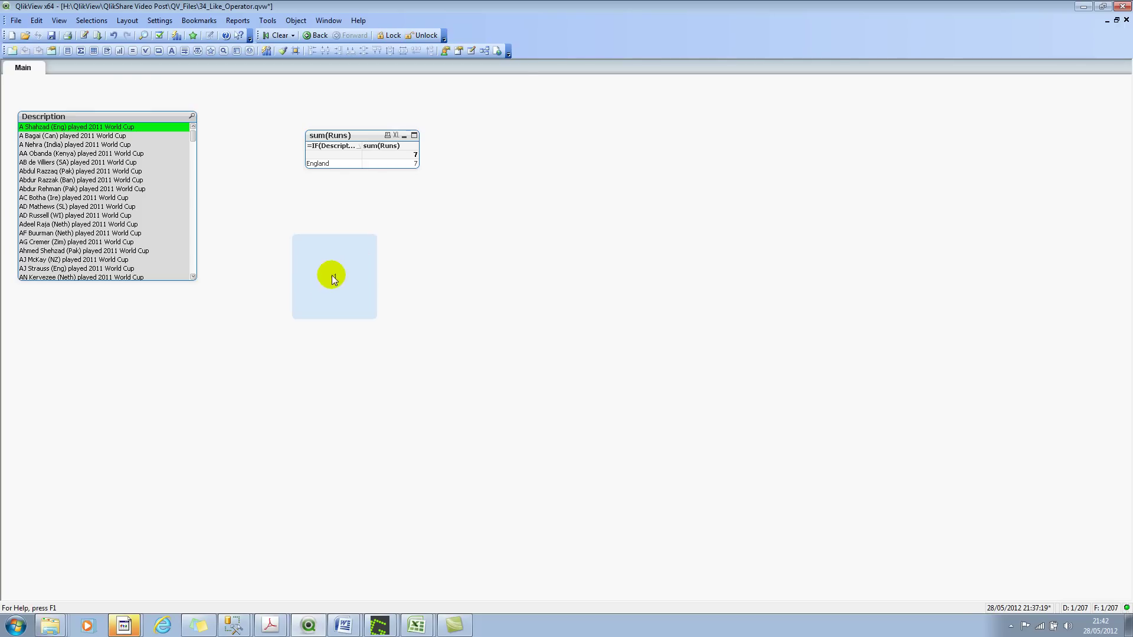
pyautogui.click(69, 163)
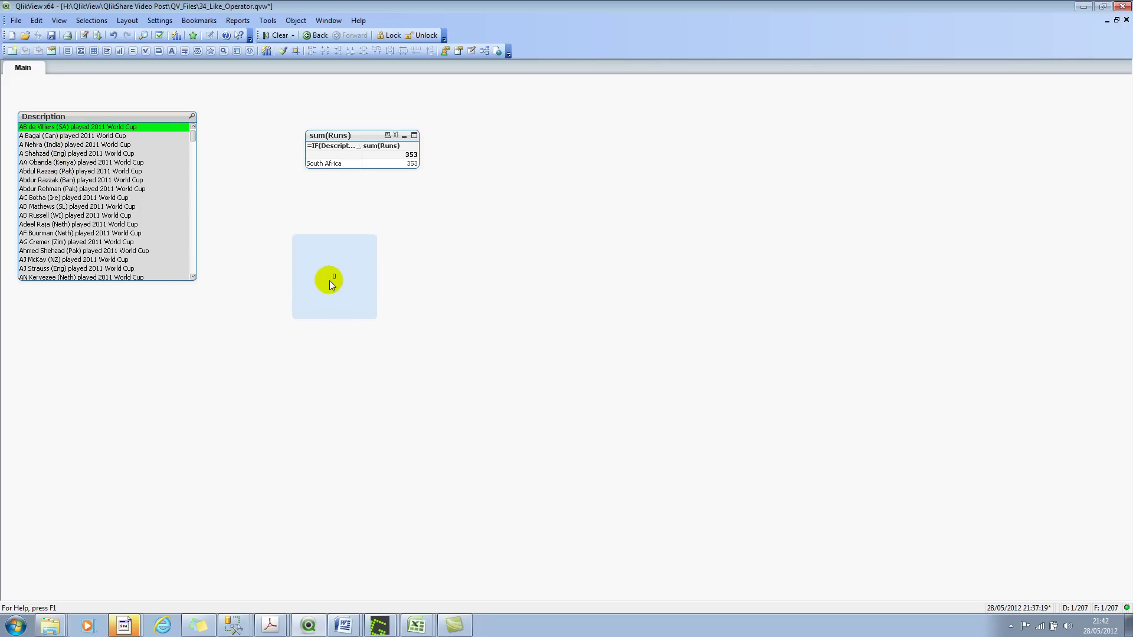
pyautogui.click(138, 127)
pyautogui.click(50, 145)
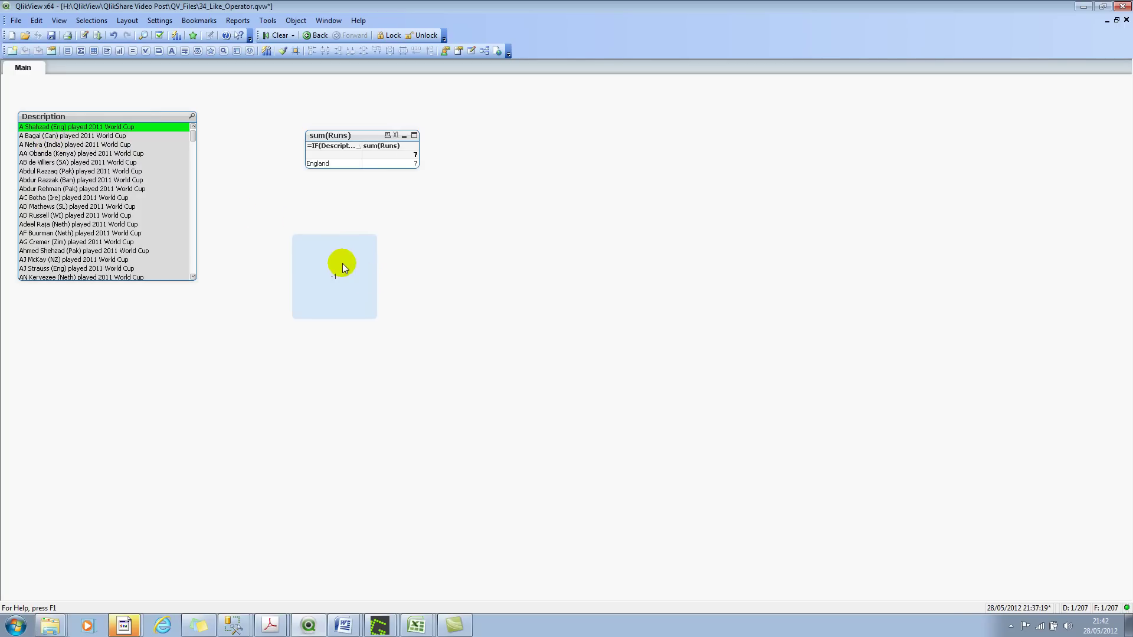
# In the text object's properties, rewrite the pattern to LIKE '?NG' and apply it
pyautogui.rightClick(340, 263)
pyautogui.click(350, 270)
pyautogui.moveTo(499, 158); pyautogui.dragTo(659, 154)
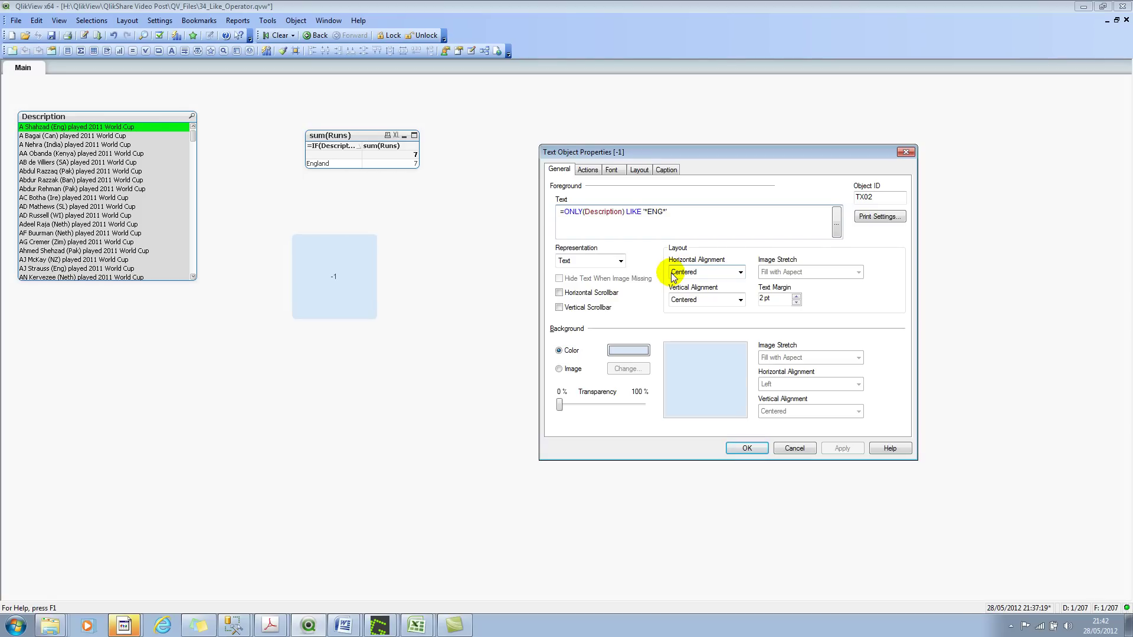
pyautogui.press('BackSpace')
pyautogui.write('?')
pyautogui.click(843, 449)
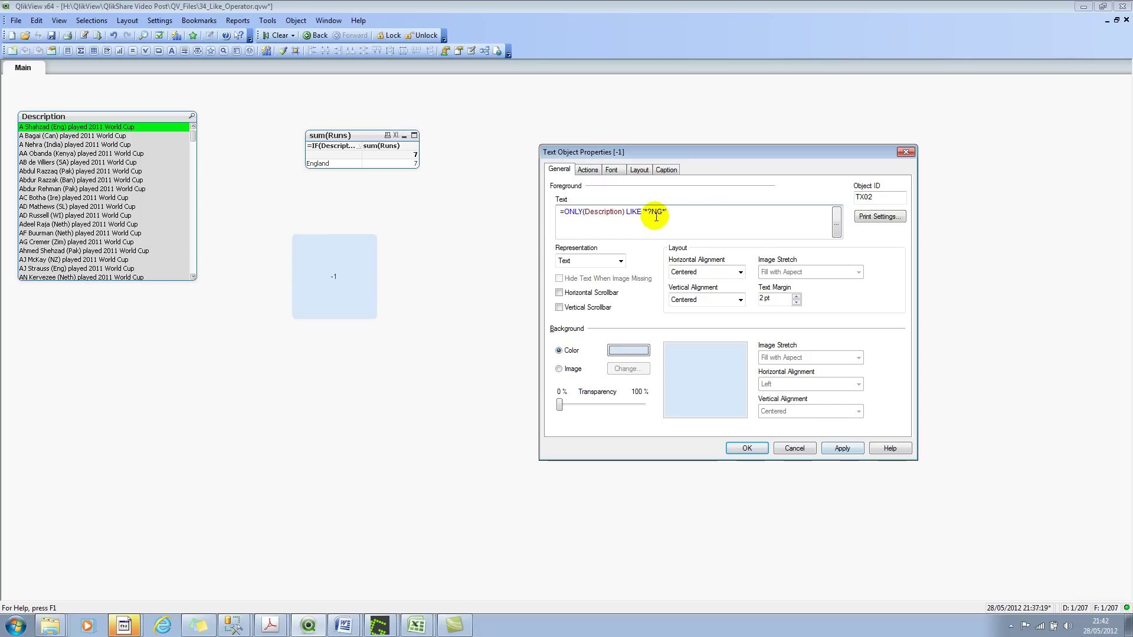
pyautogui.click(663, 212)
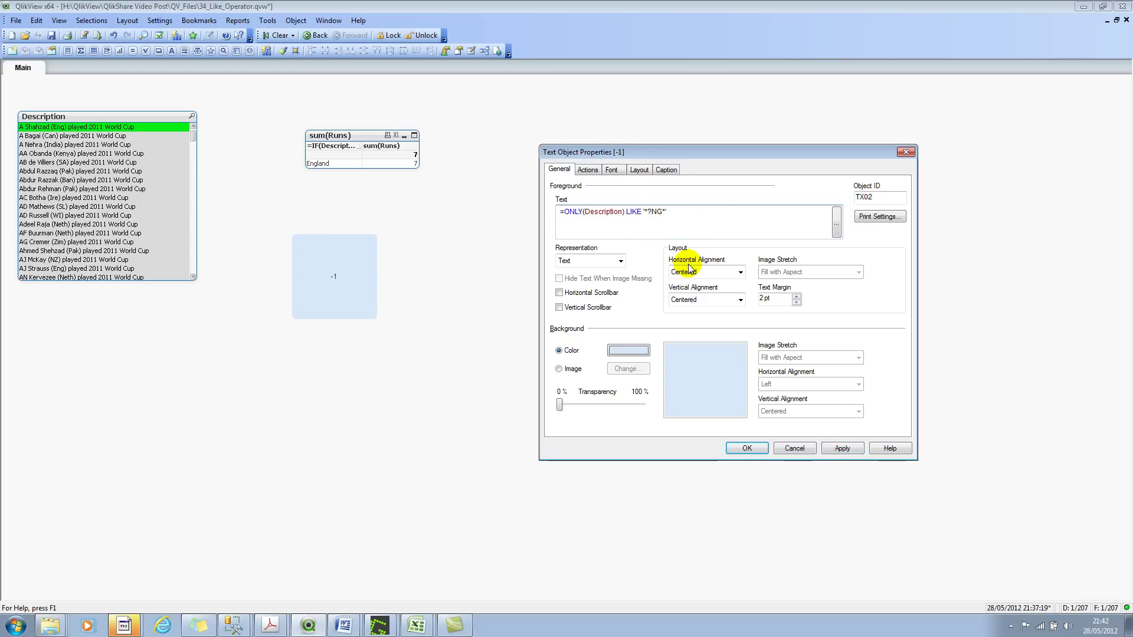
pyautogui.press('Delete')
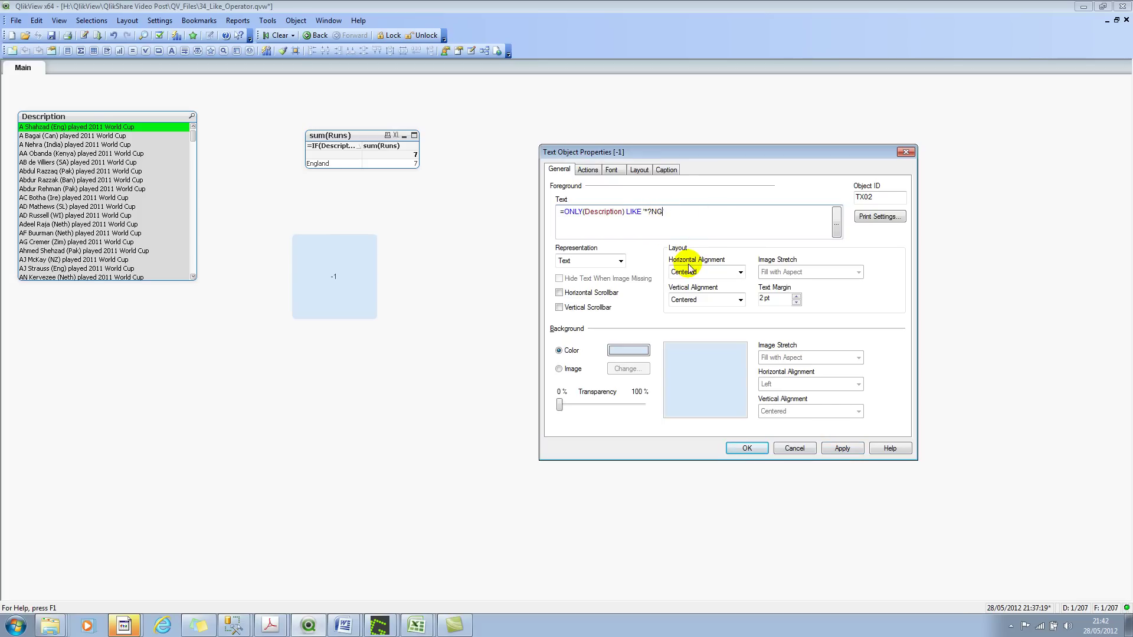
pyautogui.click(648, 213)
pyautogui.press('BackSpace')
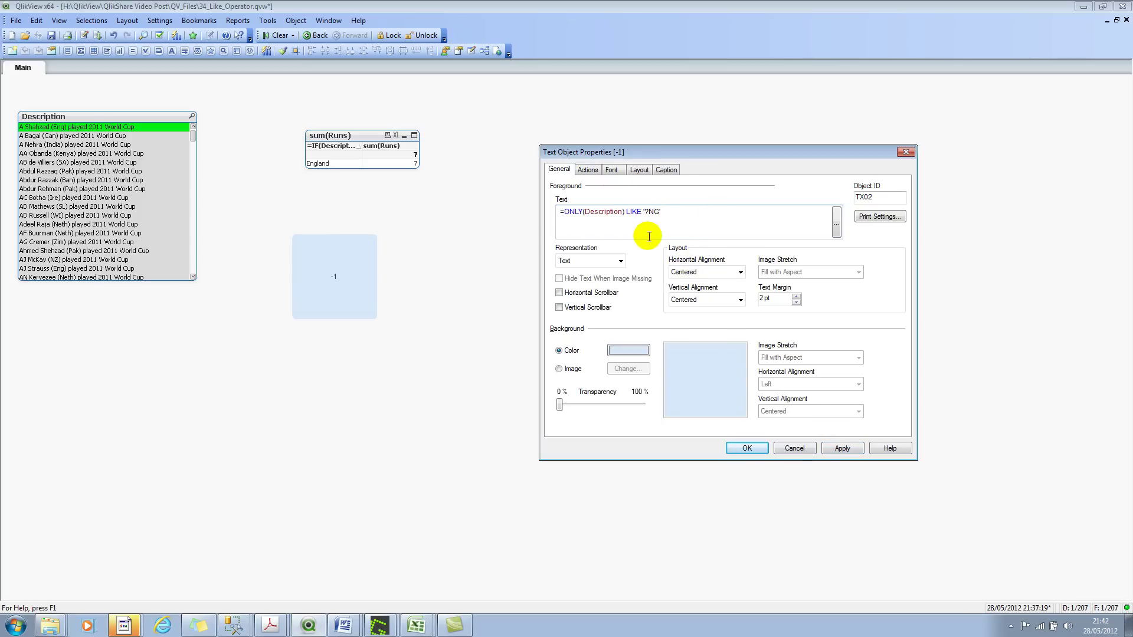
pyautogui.click(836, 448)
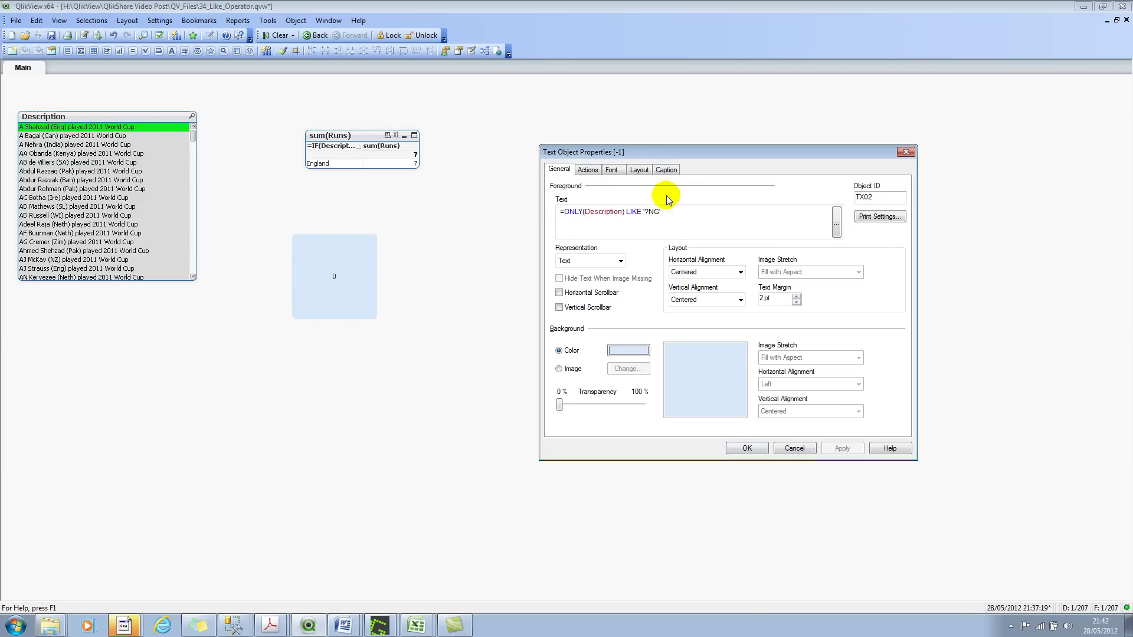
# Add a * wildcard before the ? in the text object's pattern and apply, returning -1
pyautogui.moveTo(643, 213); pyautogui.dragTo(647, 213)
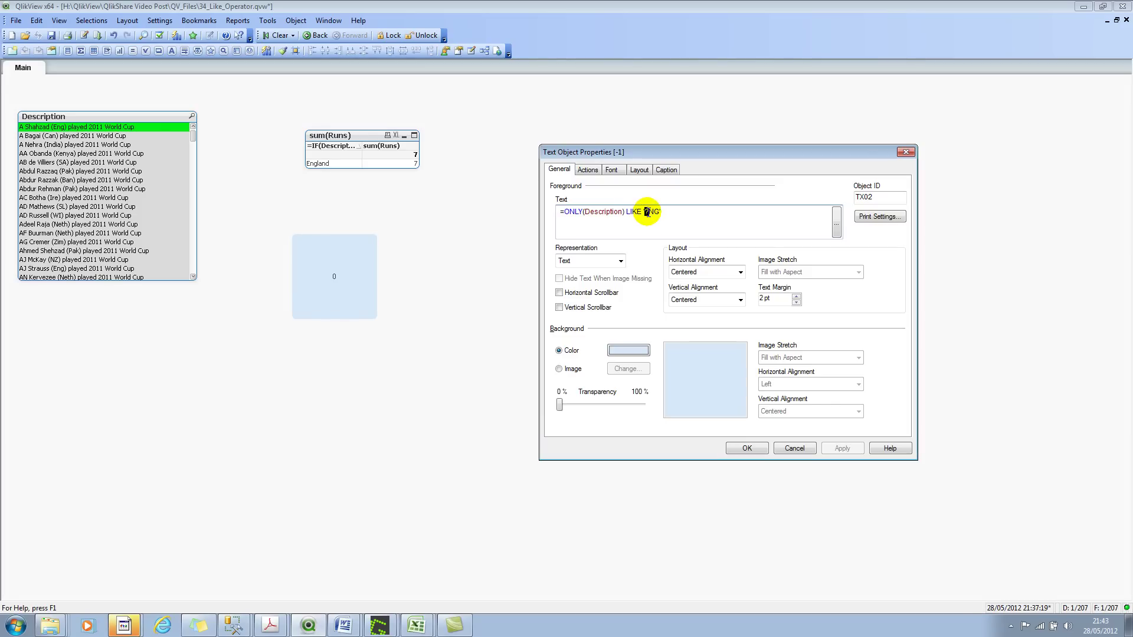
pyautogui.click(647, 212)
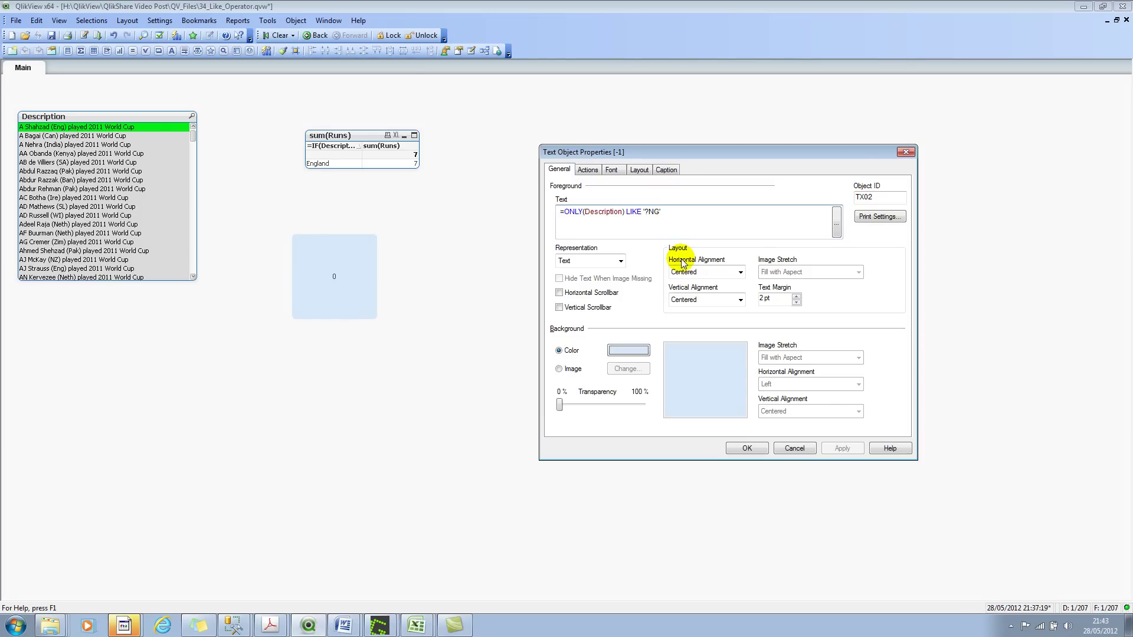
pyautogui.write('*')
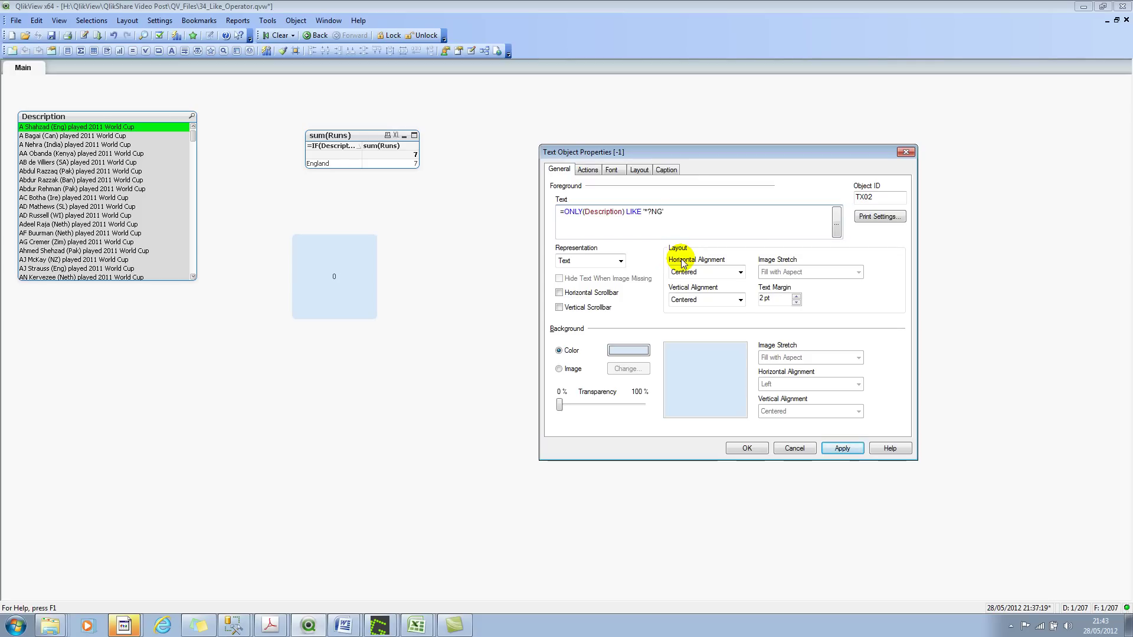
pyautogui.click(842, 448)
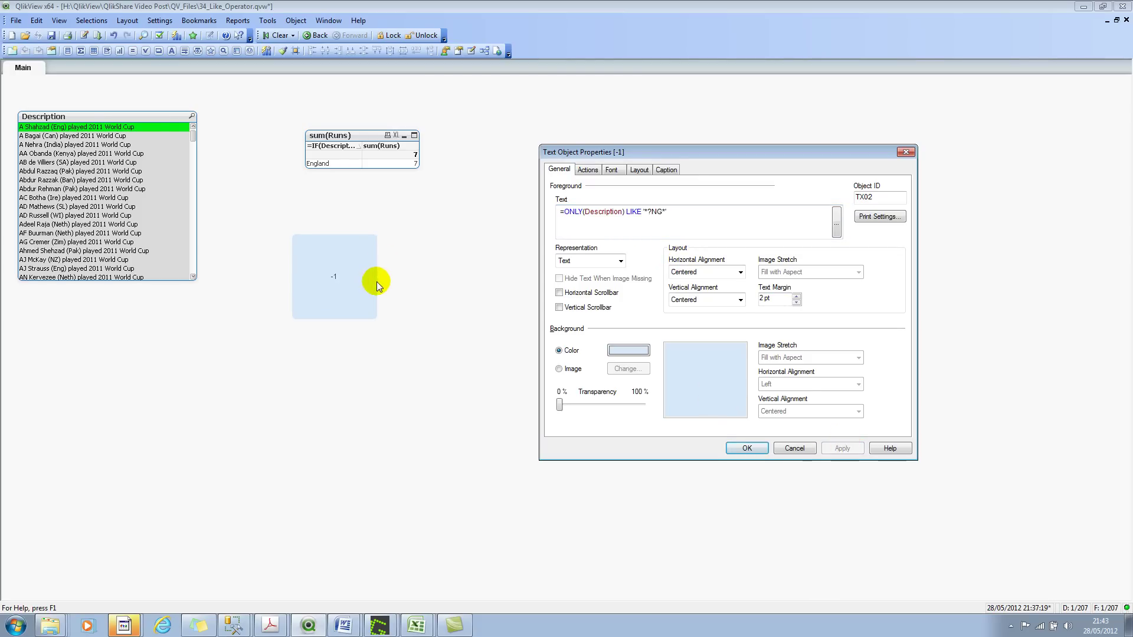
# Drop the trailing wildcard to test the pattern '*?NG' and apply, returning 0
pyautogui.click(668, 212)
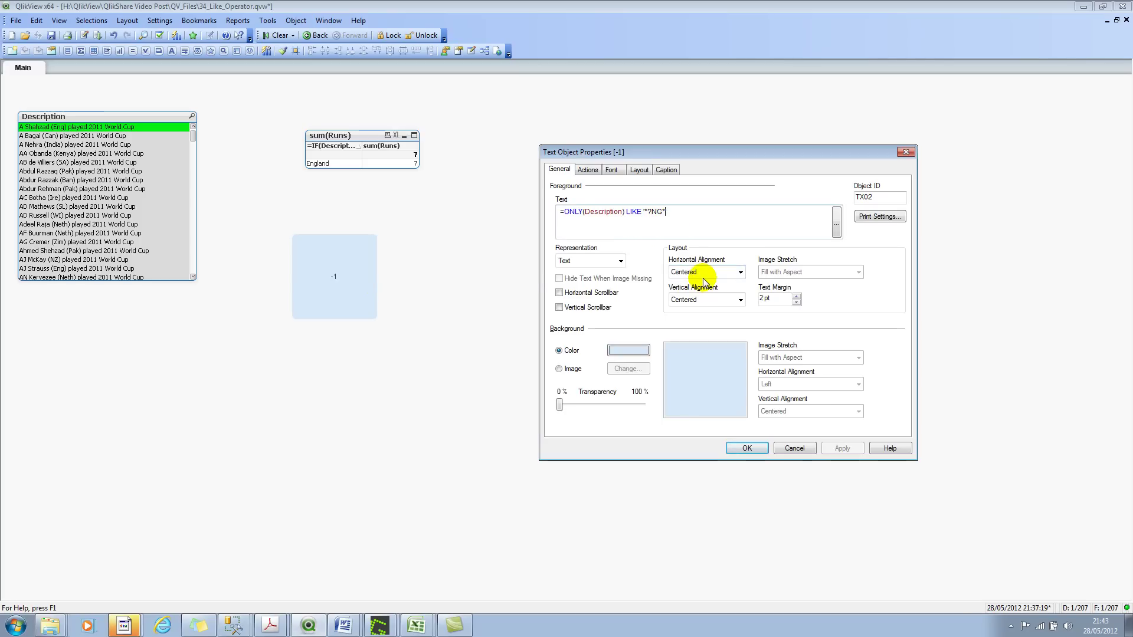
pyautogui.press('BackSpace')
pyautogui.write("'")
pyautogui.click(843, 449)
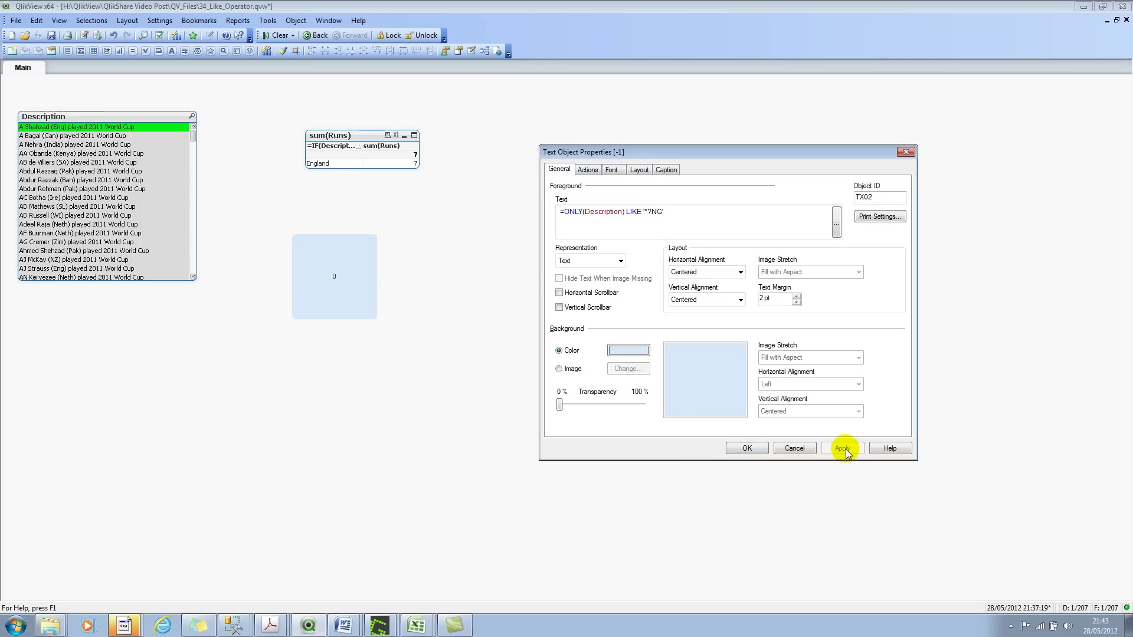
# Restore the trailing * so the pattern reads '*?NG*' and apply, returning -1
pyautogui.click(662, 211)
pyautogui.write('*')
pyautogui.click(834, 449)
pyautogui.click(745, 448)
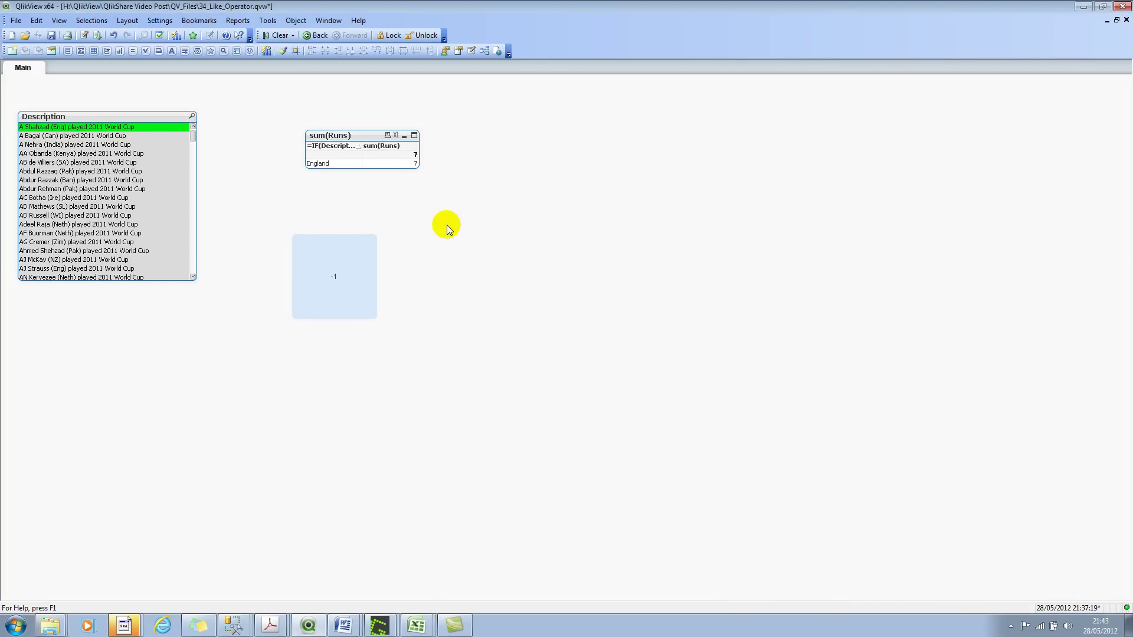